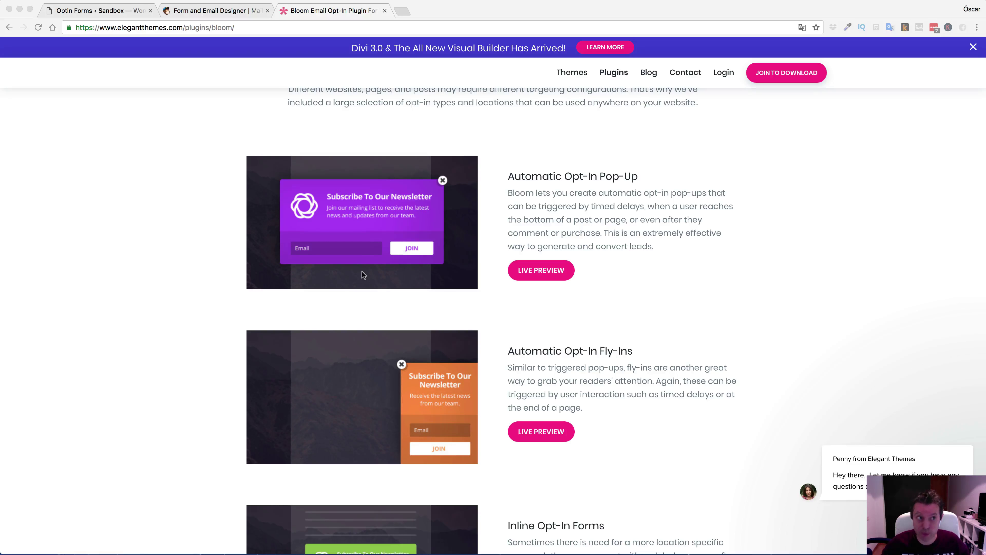
Step: Switch to the WordPress Bloom optin forms page and create a fly-in optin named "pruebacheckbox"
click(105, 11)
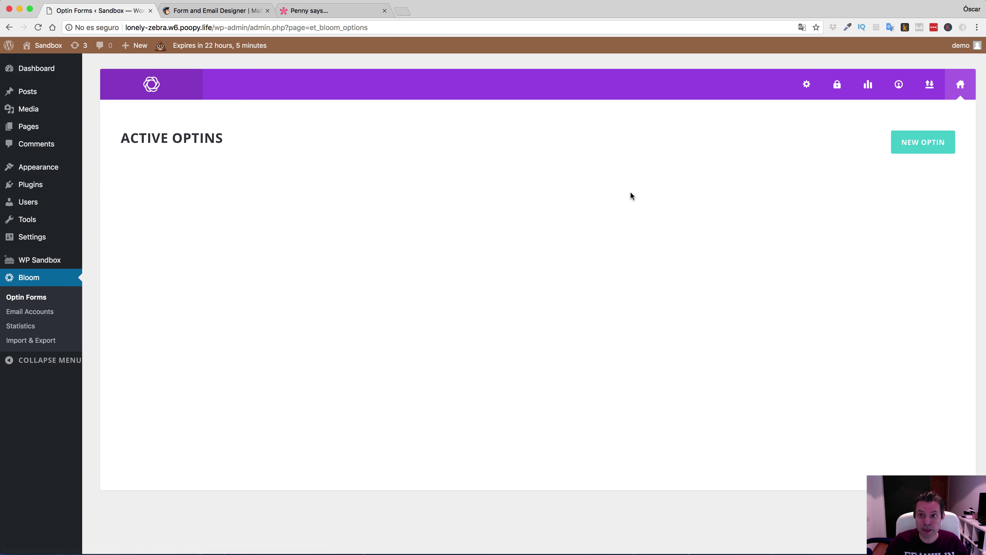
click(925, 142)
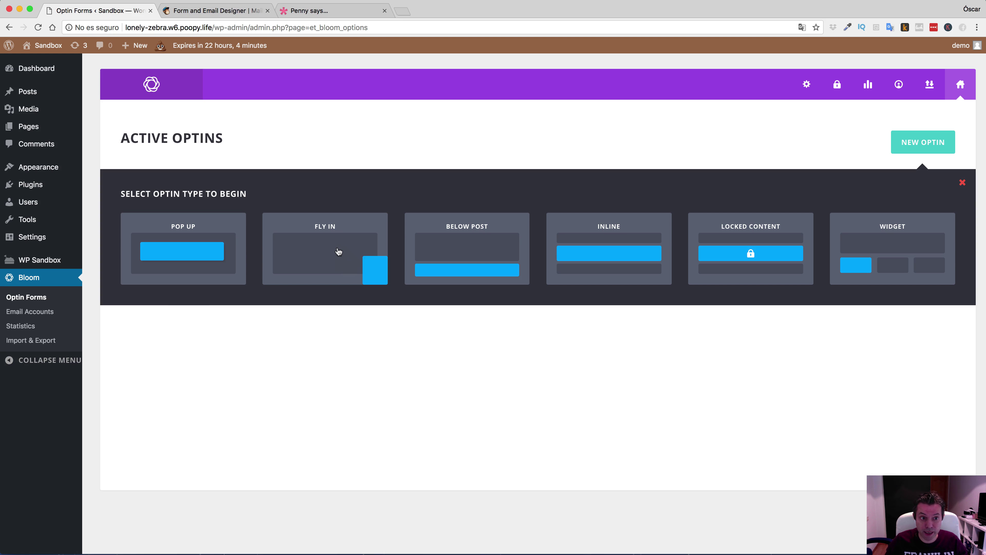
click(338, 252)
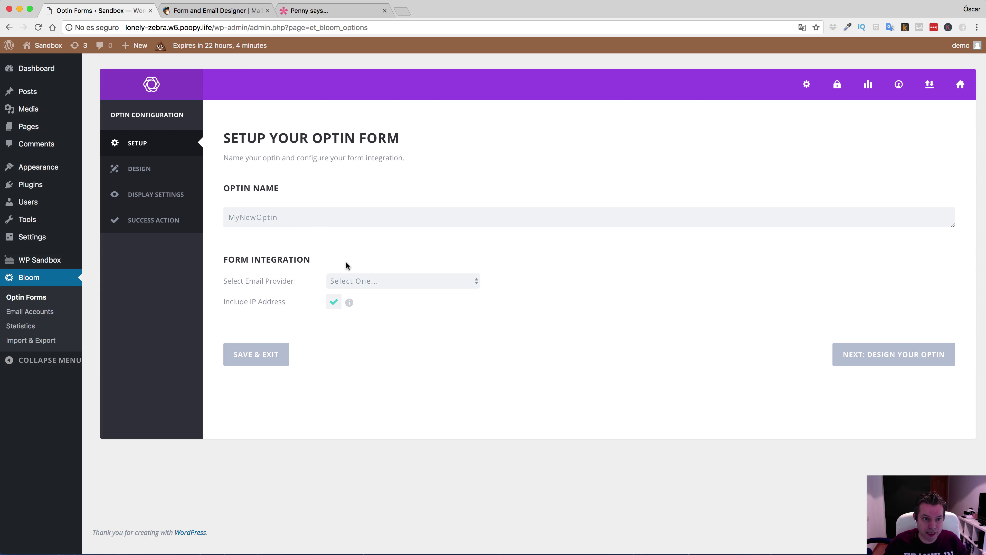
double_click(298, 215)
text(pruebacheckbox)
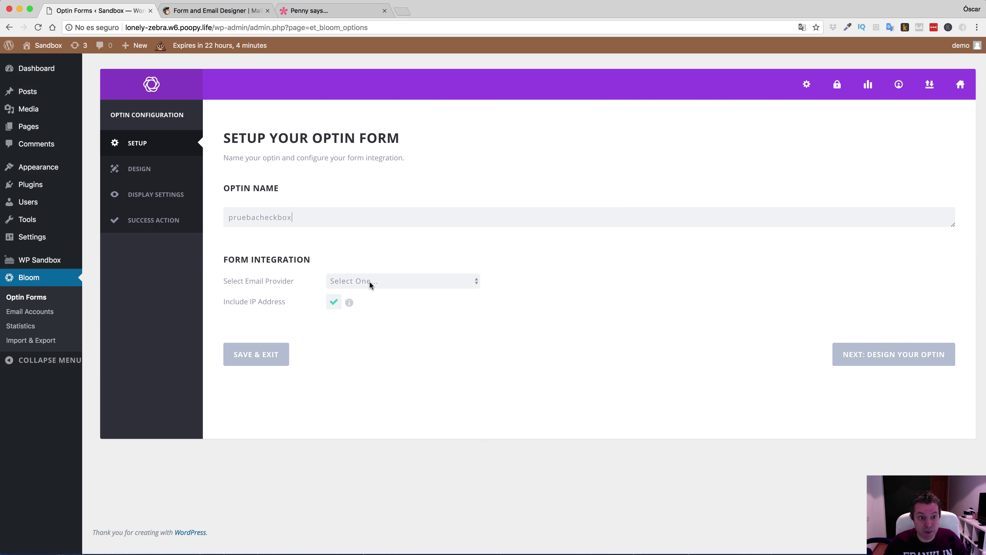
Step: Integrate the optin with MailChimp, using the existing account and the "Curso Mailchimp" email list
click(370, 280)
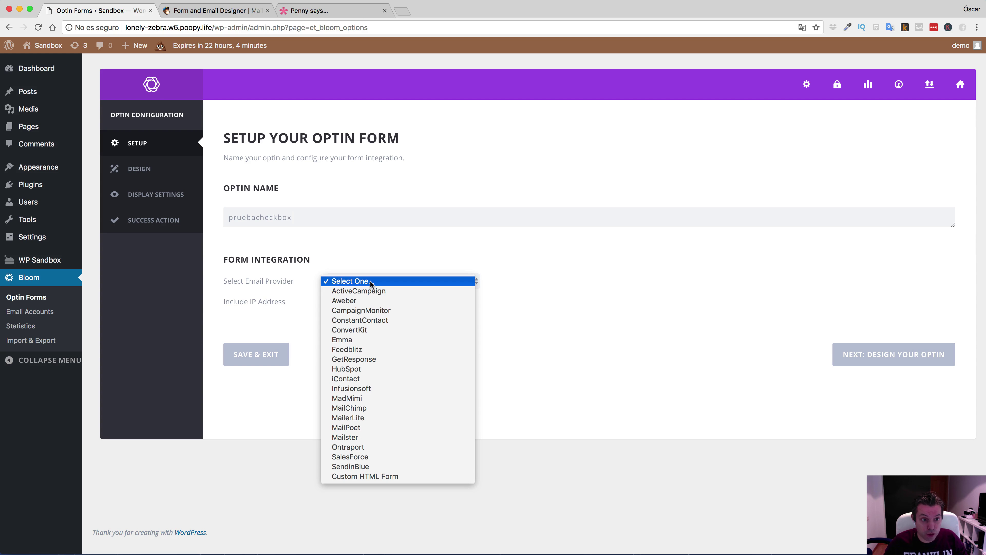
click(424, 407)
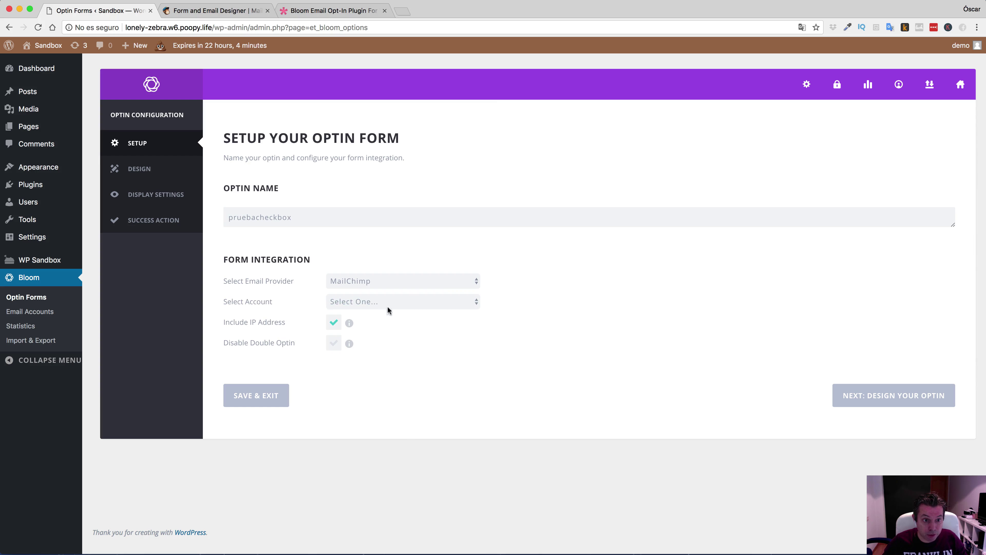
click(374, 300)
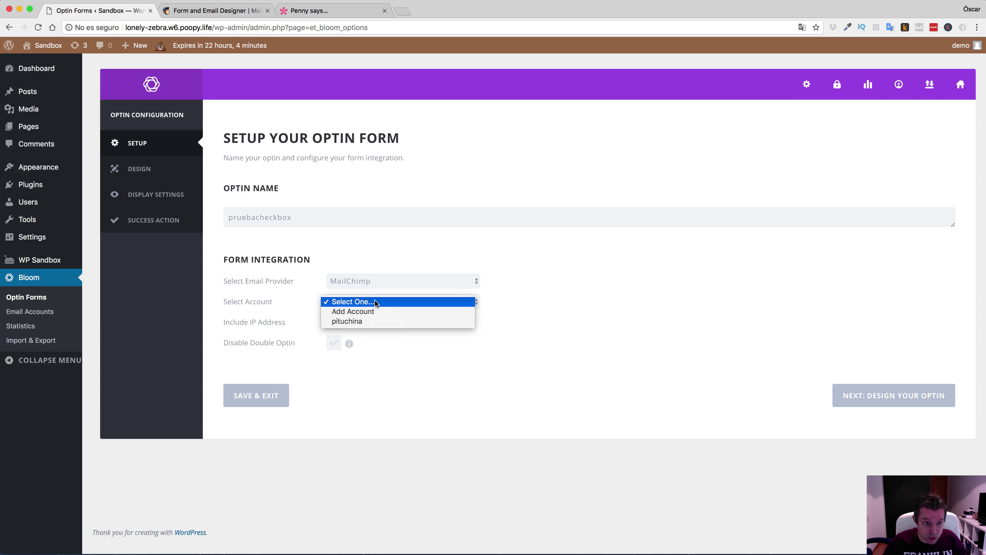
click(365, 320)
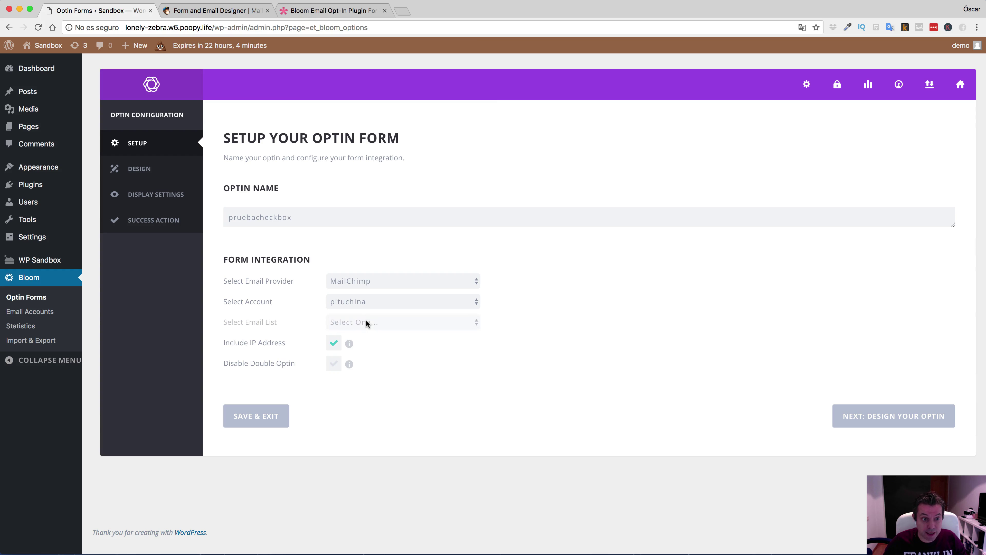
click(367, 322)
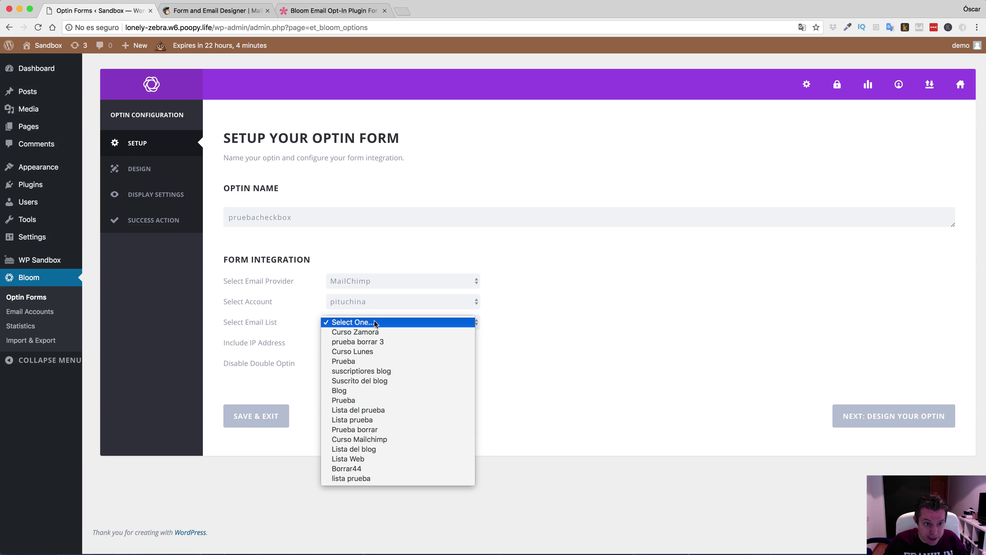
click(398, 439)
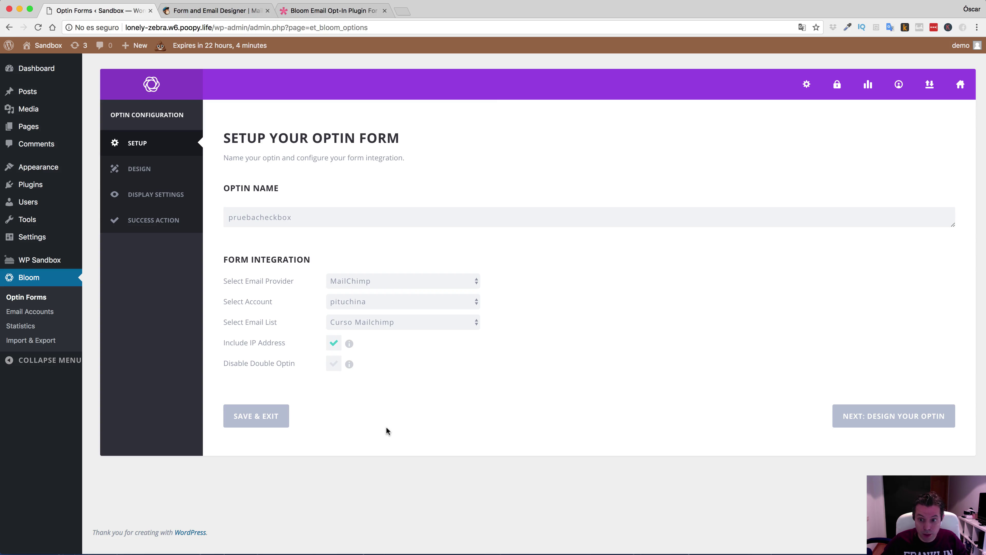
Step: Choose the light template with a dark full border and blue newspaper icon for the optin and proceed to its customization
click(874, 418)
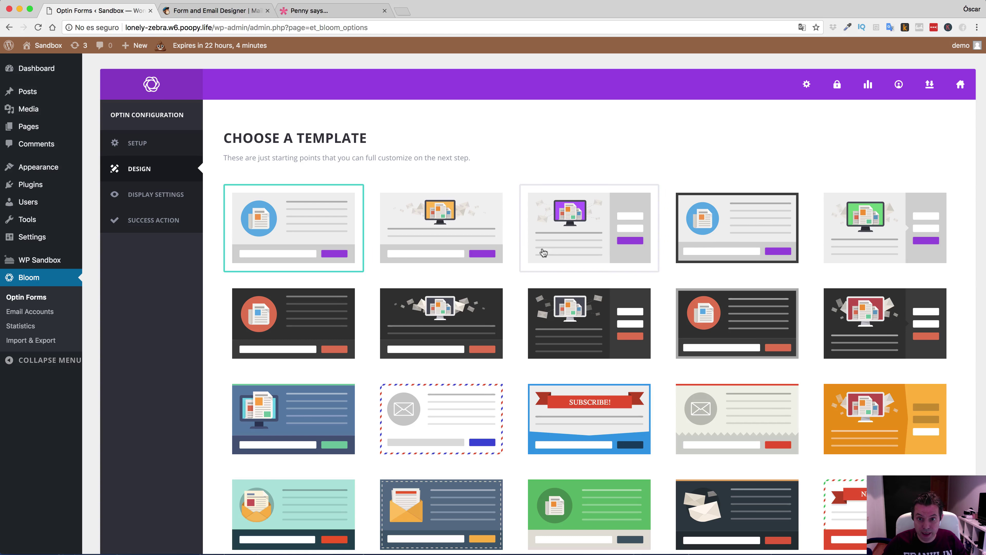
click(721, 233)
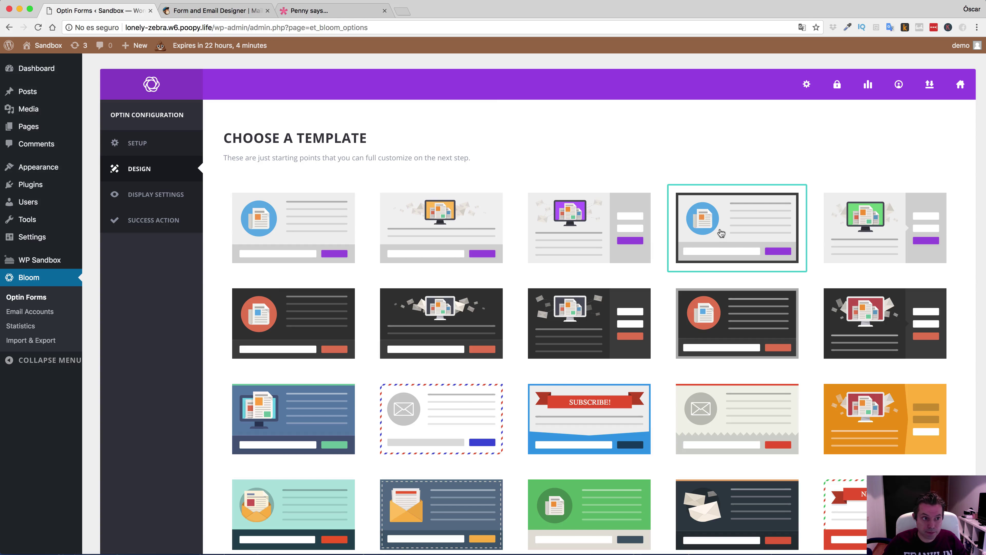
scroll(721, 233, down, 20)
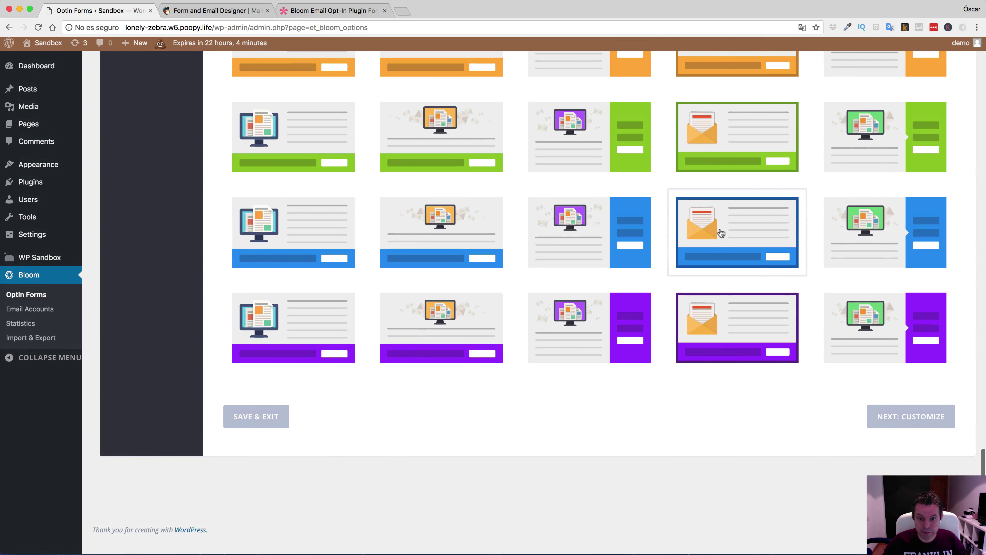
click(935, 424)
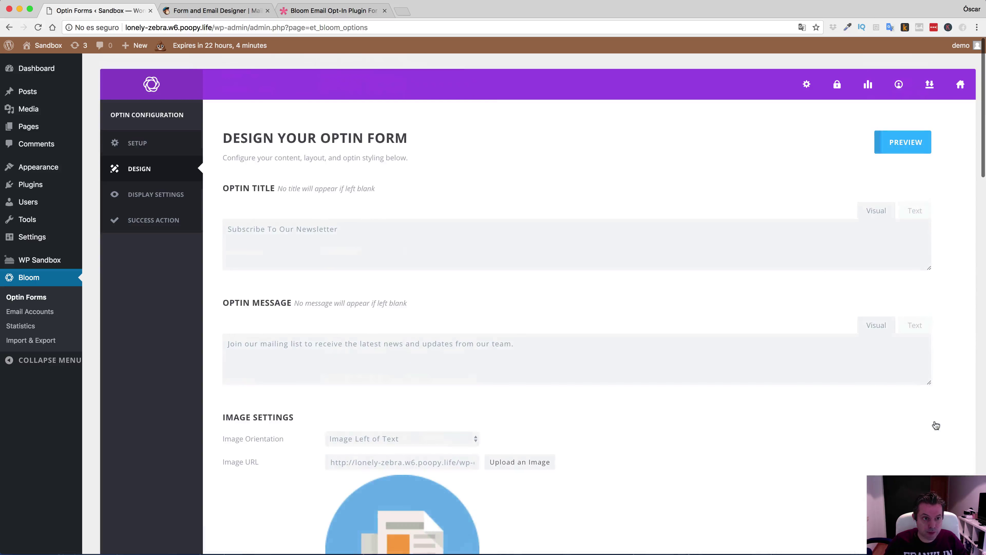
Step: Enable custom fields for the optin form and add a new custom field, checking which fields can be chosen for it
scroll(436, 252, down, 10)
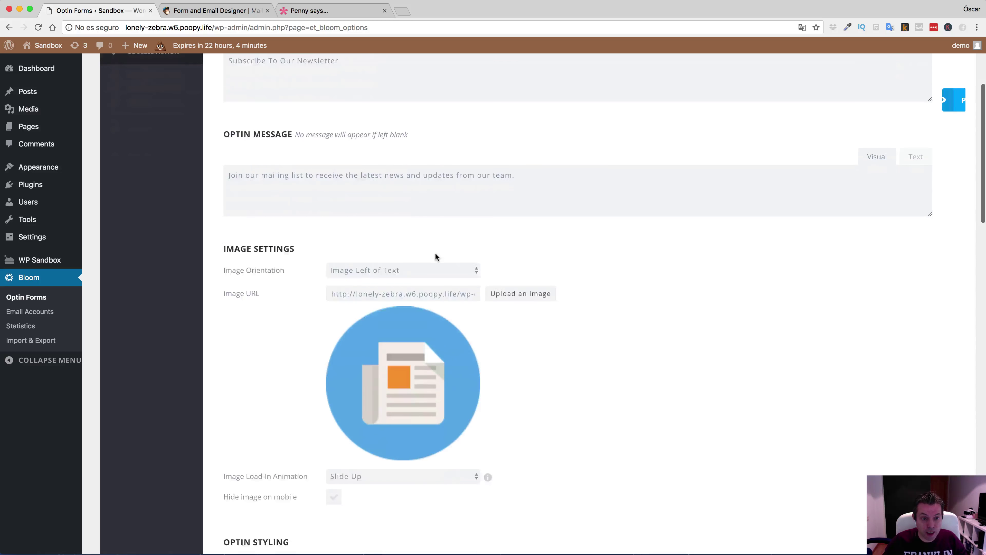
scroll(433, 258, down, 6)
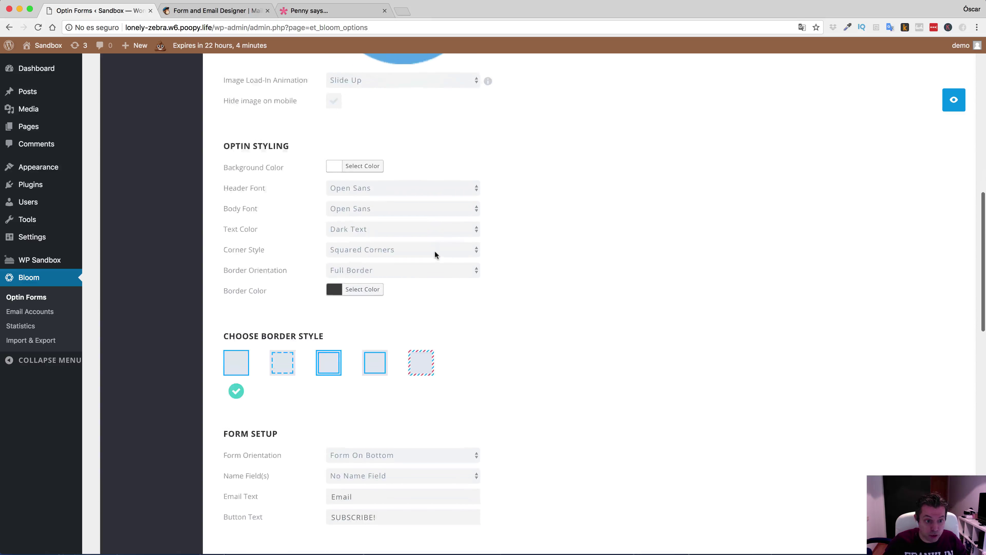
scroll(434, 252, down, 5)
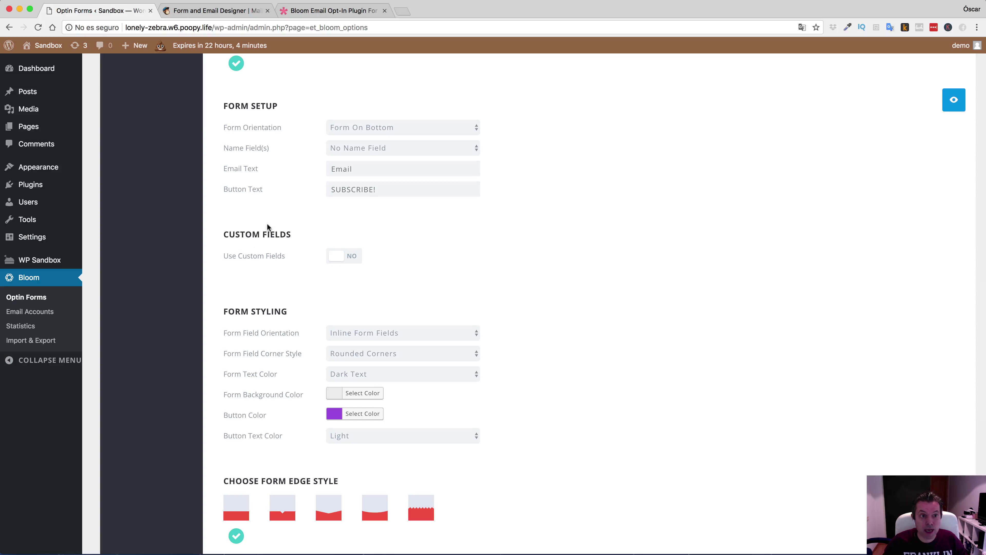
click(351, 257)
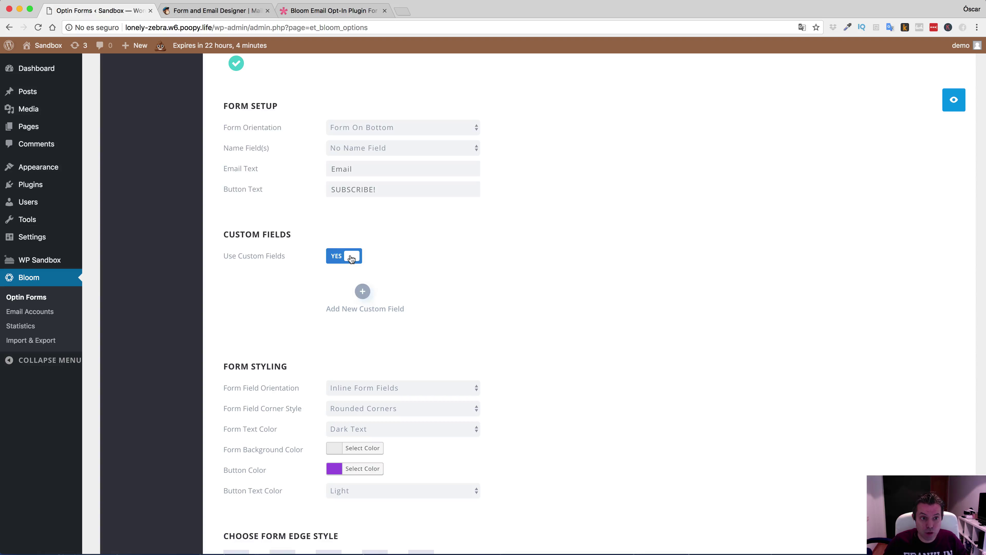
click(362, 292)
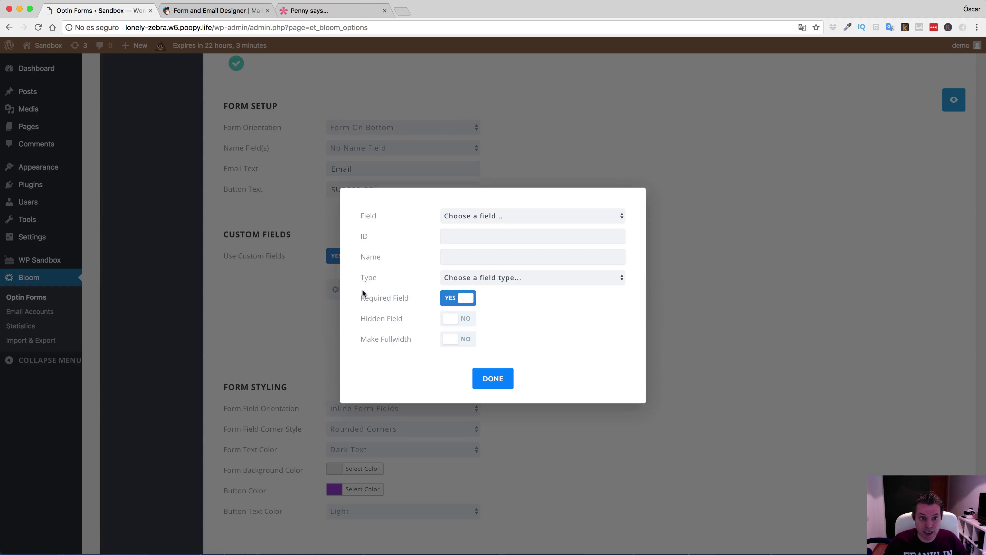
click(494, 216)
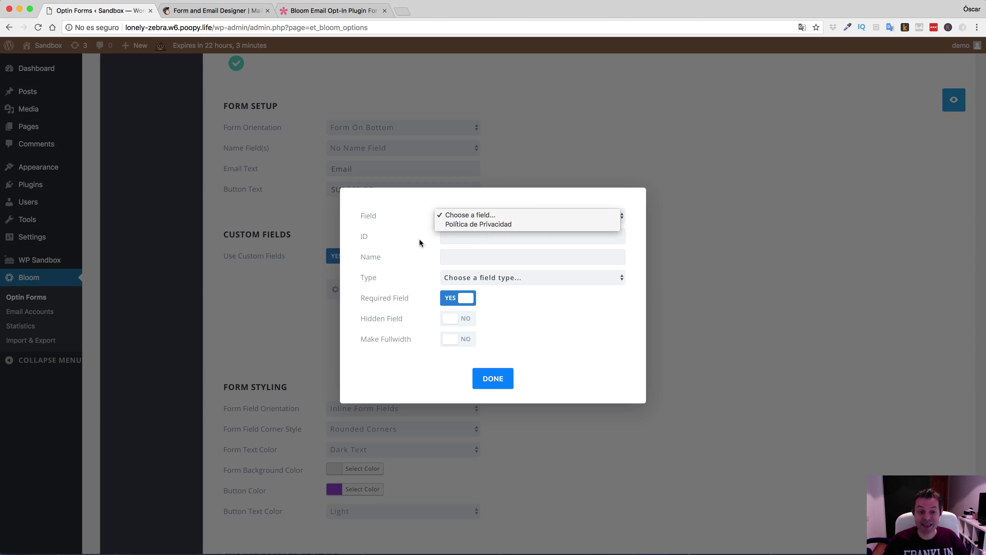
click(468, 241)
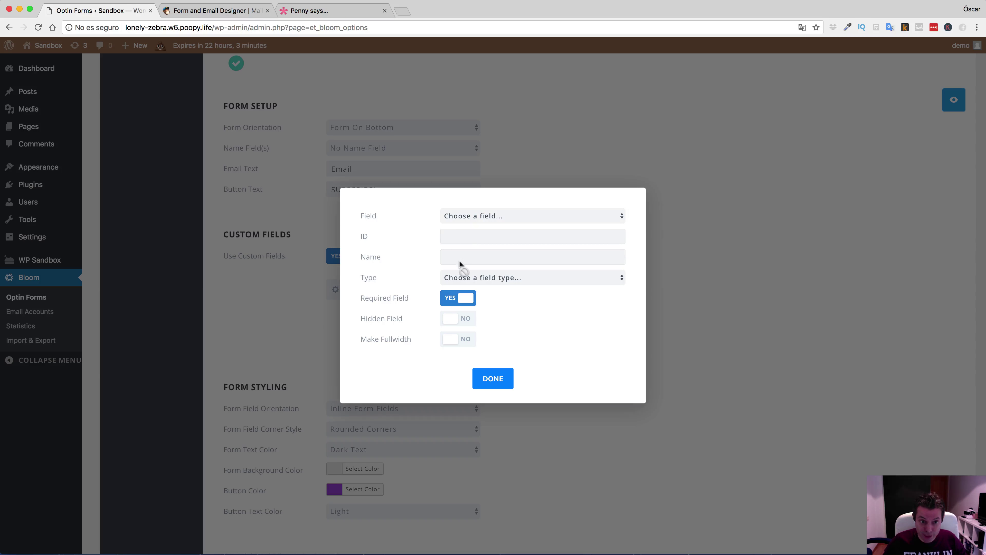
click(482, 216)
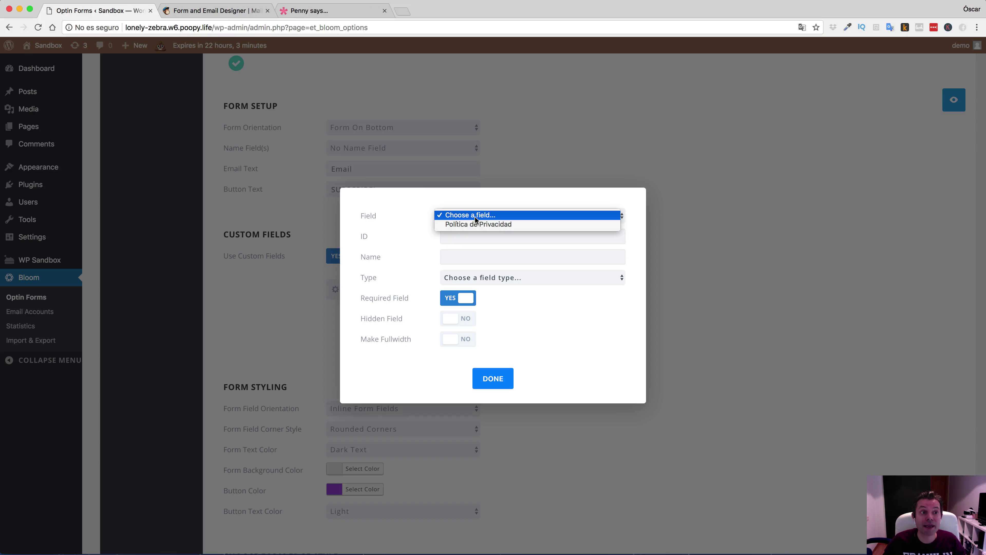
click(294, 94)
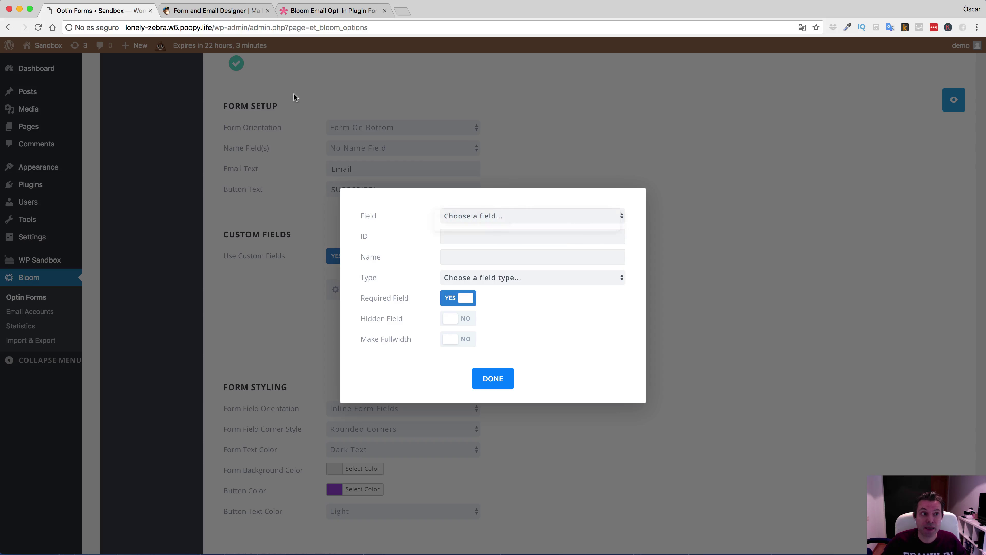
Step: Switch to MailChimp and open the form builder for the "Curso Mailchimp" list's signup forms
click(191, 11)
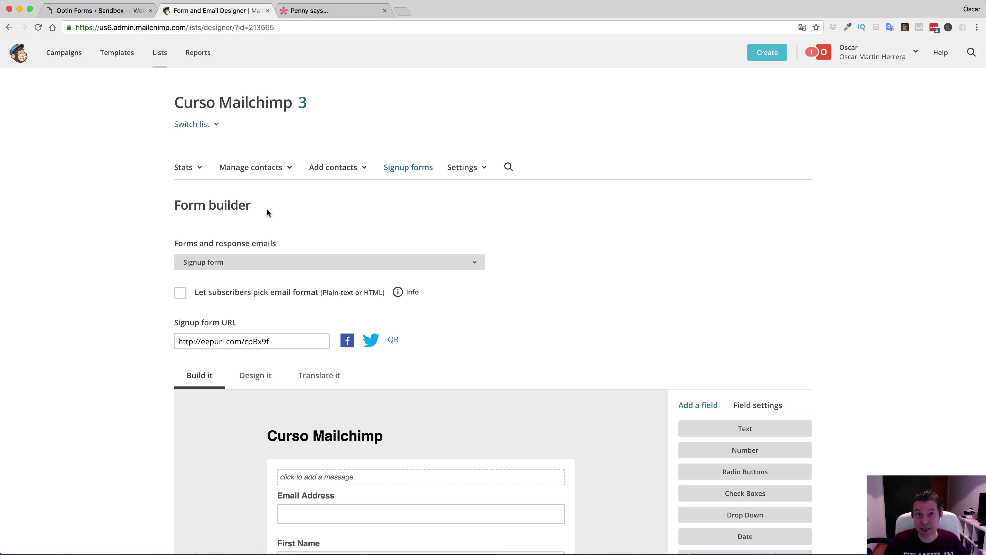
click(160, 54)
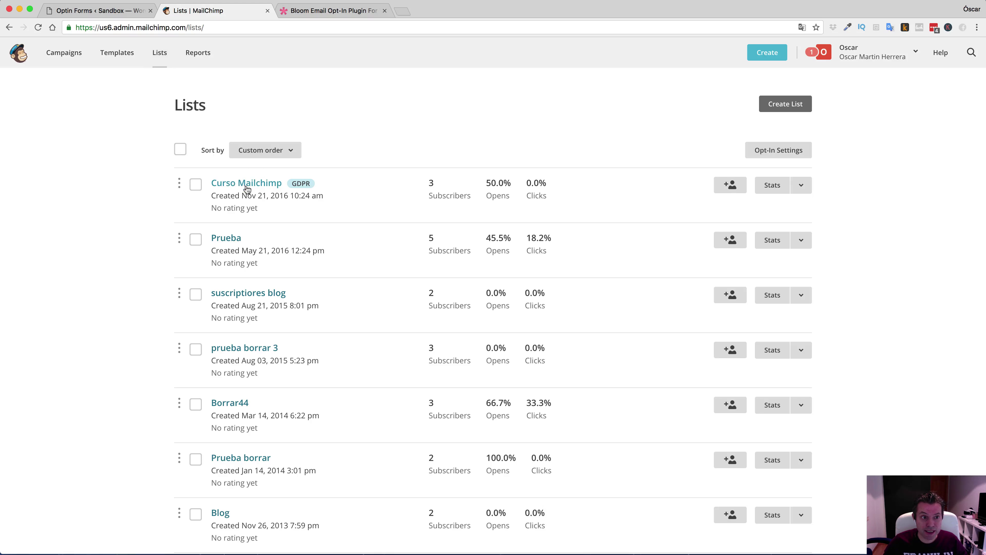
click(246, 186)
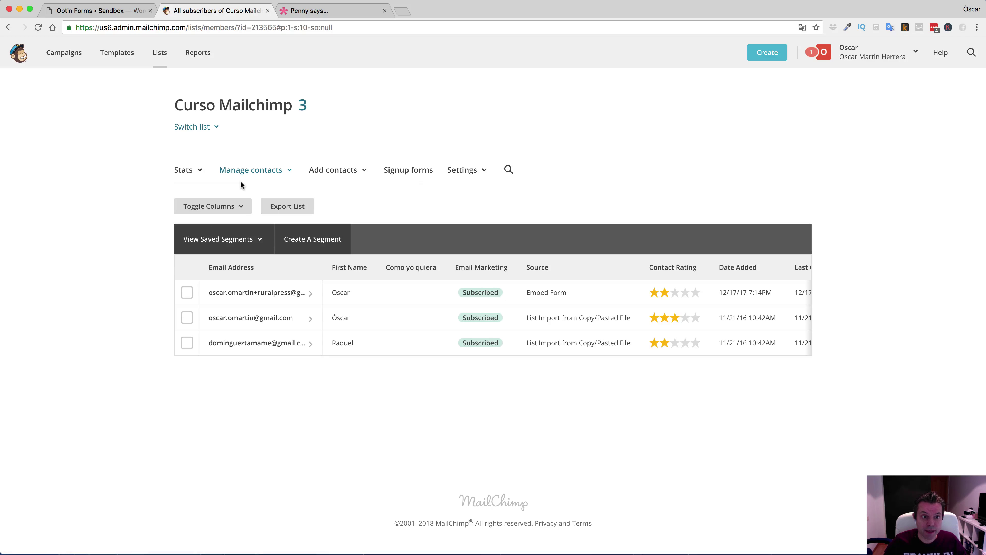
click(409, 173)
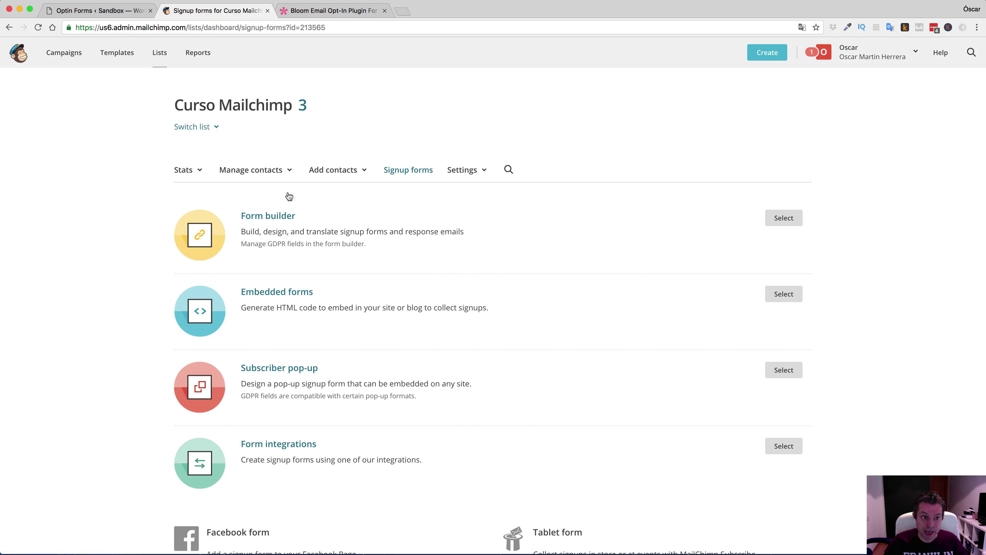
click(270, 216)
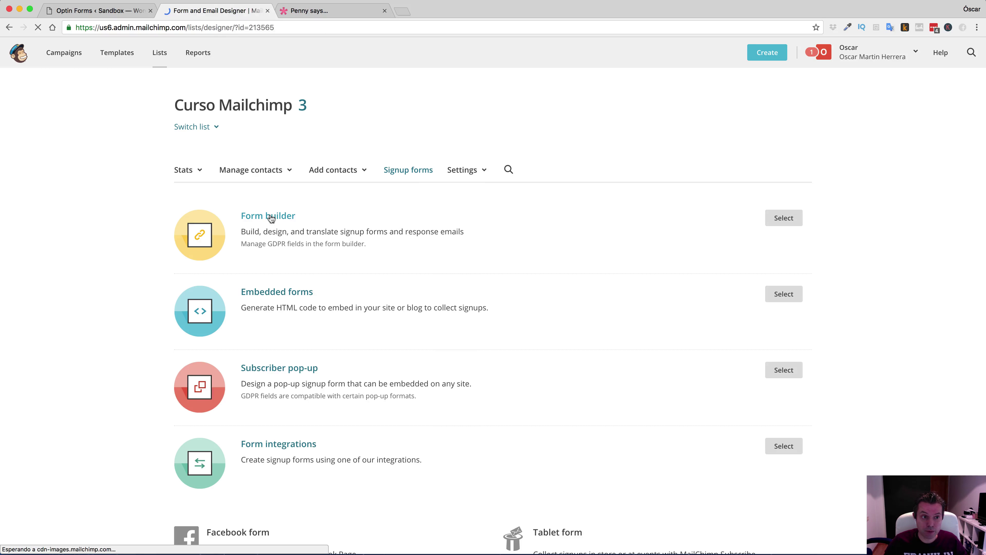
Step: Add a check boxes field to the signup form and label it "Política de Privacidad"
scroll(600, 200, down, 3)
scroll(600, 200, down, 2)
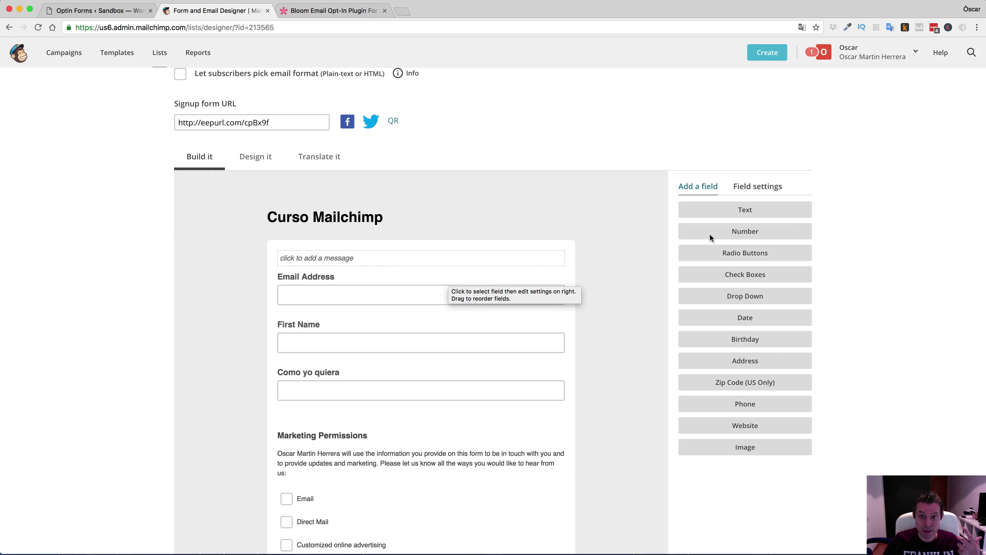
click(761, 276)
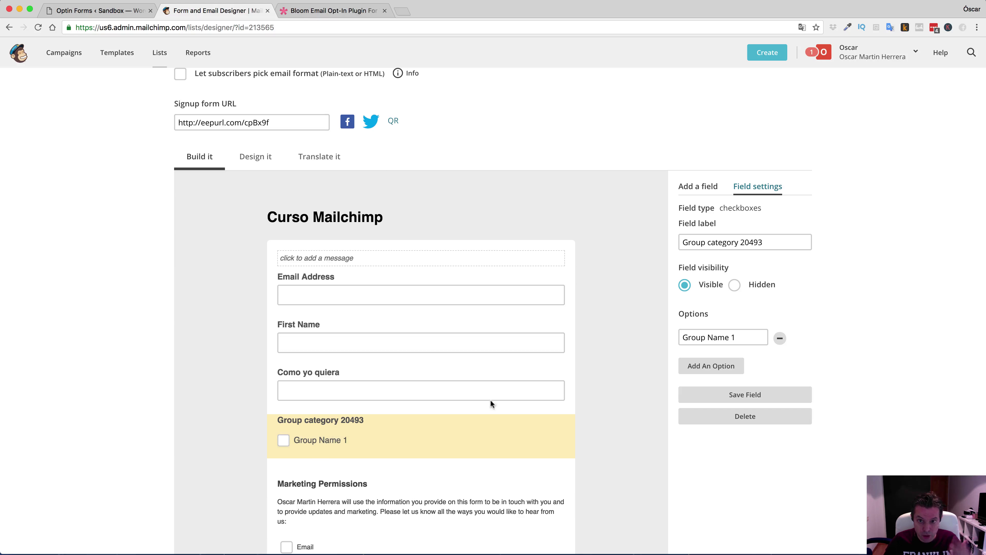
click(738, 240)
triple_click(738, 239)
text(Po)
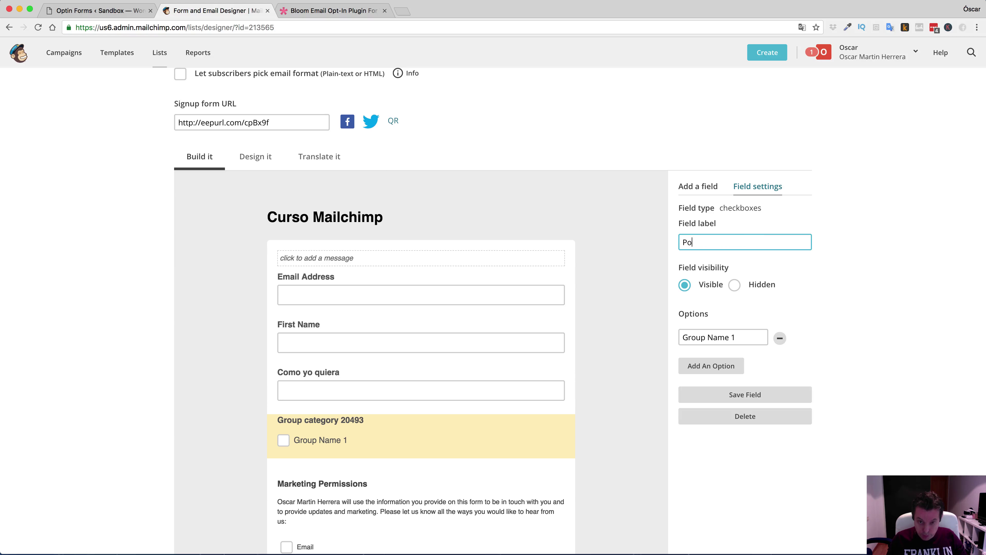
text(lític)
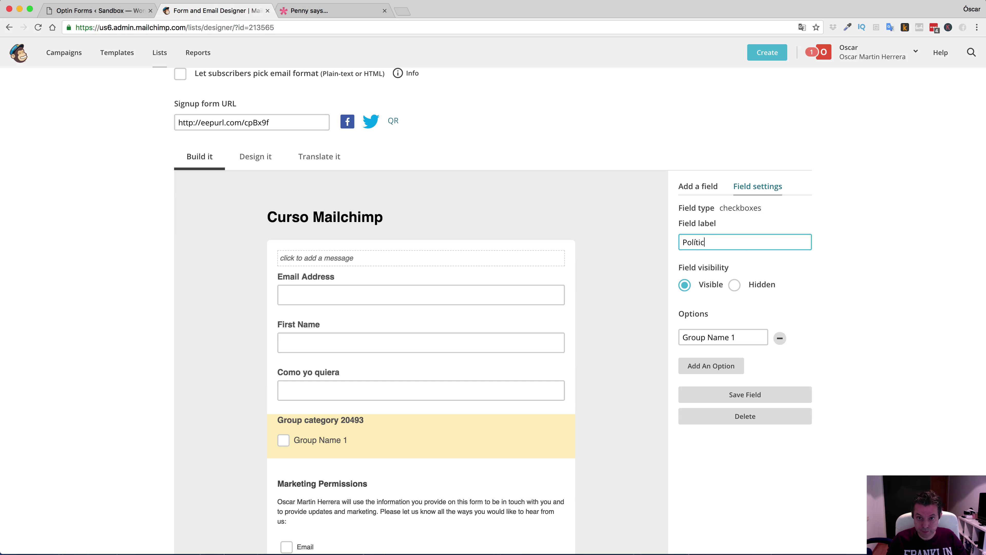
text(a de Privacidad)
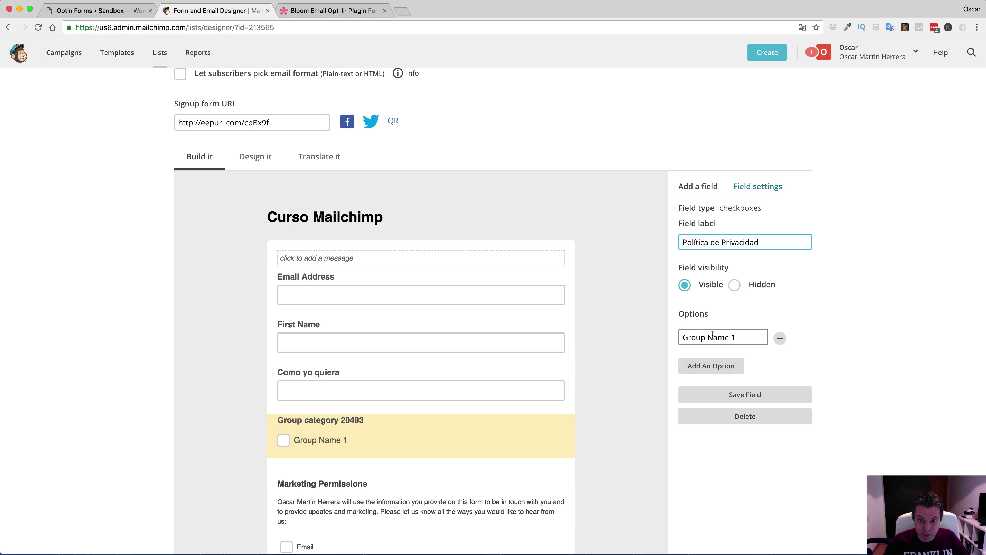
Step: Name the check boxes field's option "Política de Privacidad" and save the field in the signup form
triple_click(696, 337)
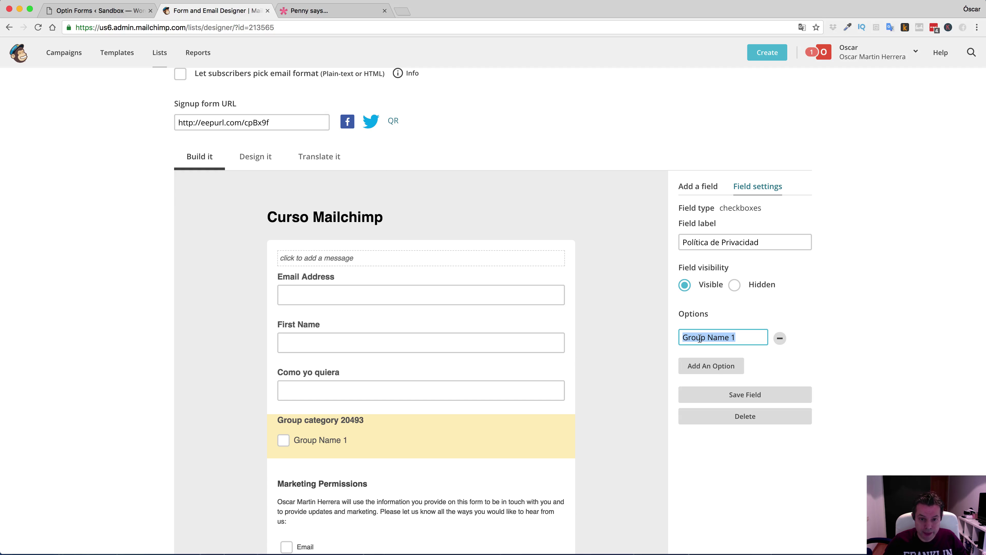
text(Polític)
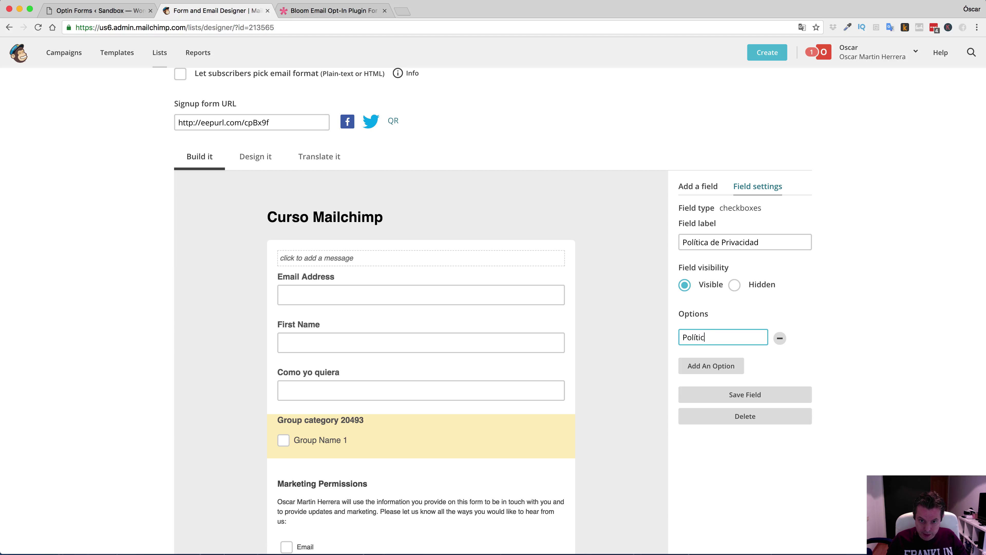
text(a de Privac)
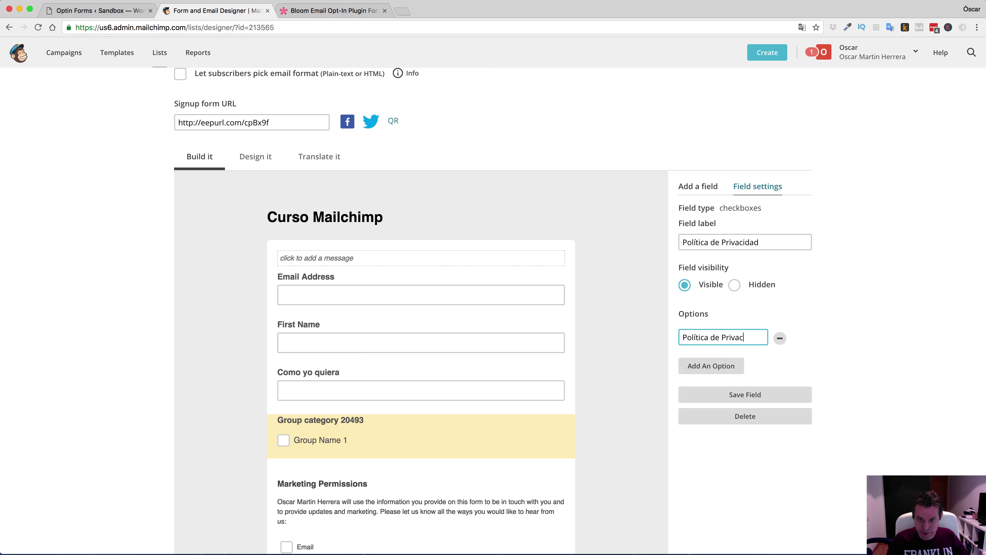
text(idad)
click(750, 392)
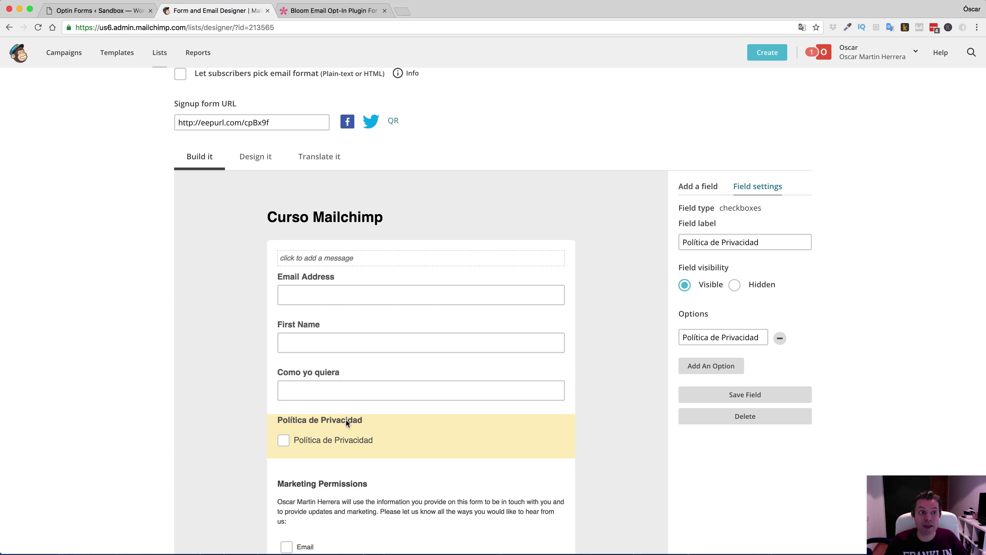
Step: Return to the Bloom optin settings in WordPress and check which fields can be chosen for the new custom field
click(105, 11)
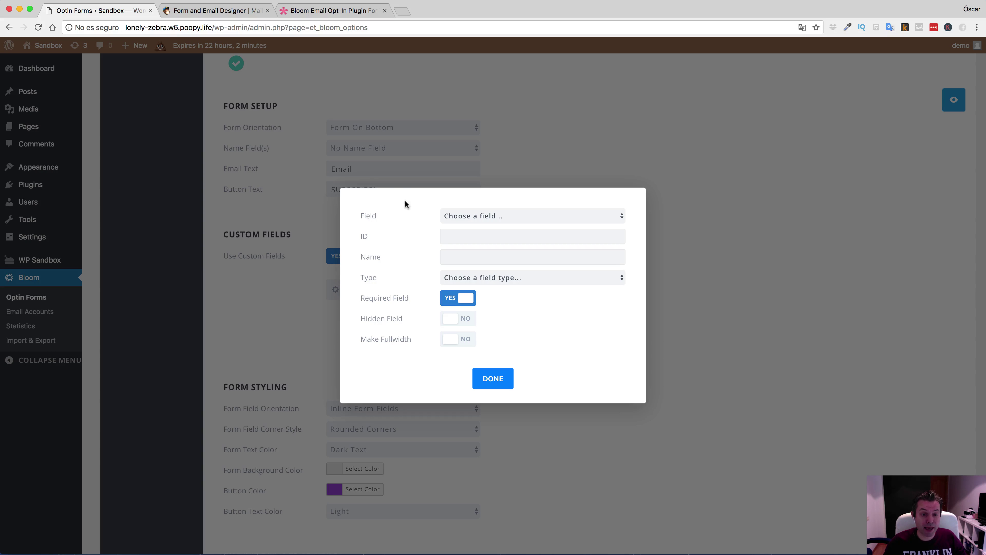
click(471, 216)
click(480, 219)
click(480, 221)
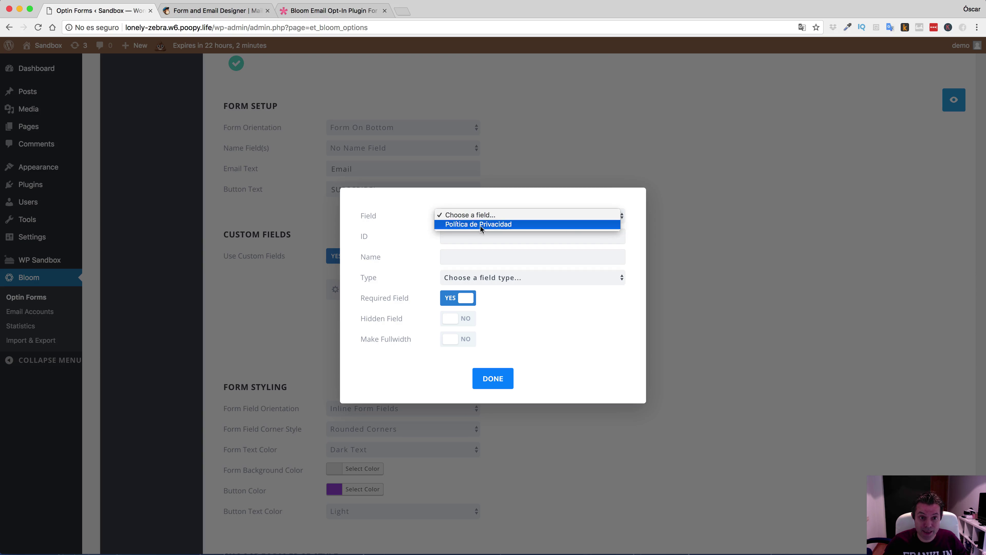
click(476, 246)
click(482, 217)
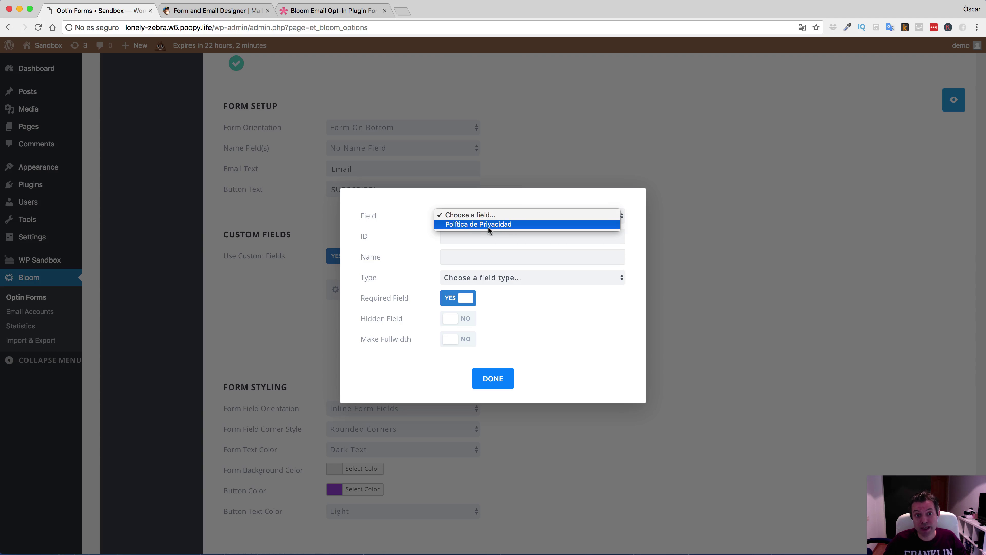
click(414, 291)
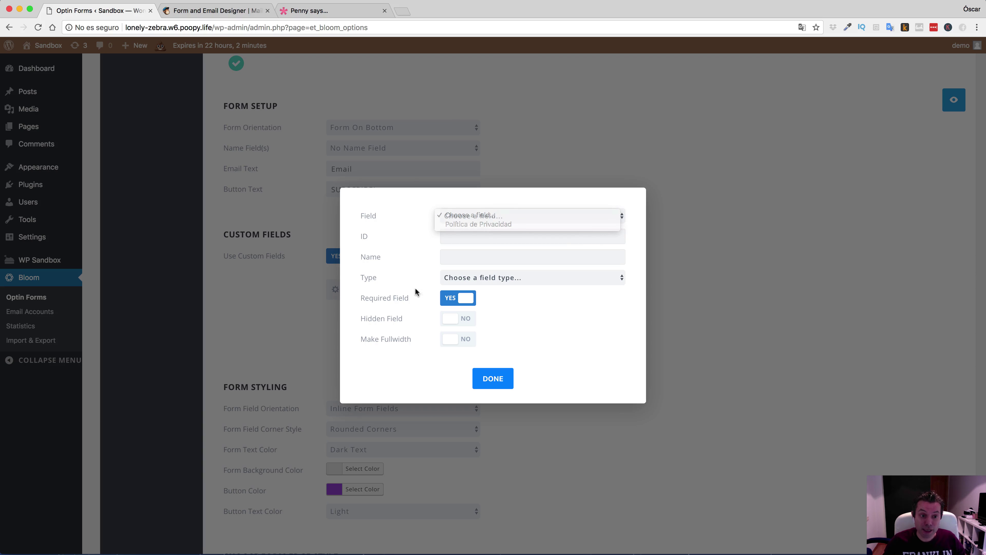
Step: Save and exit the optin with its custom field left empty, and refresh the lists of Bloom's MailChimp account
click(493, 378)
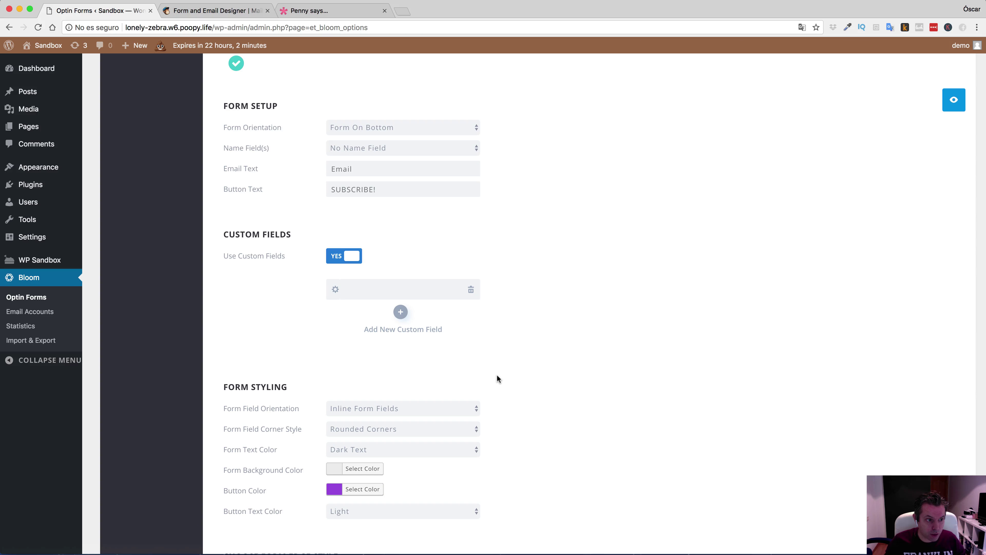
scroll(504, 356, down, 8)
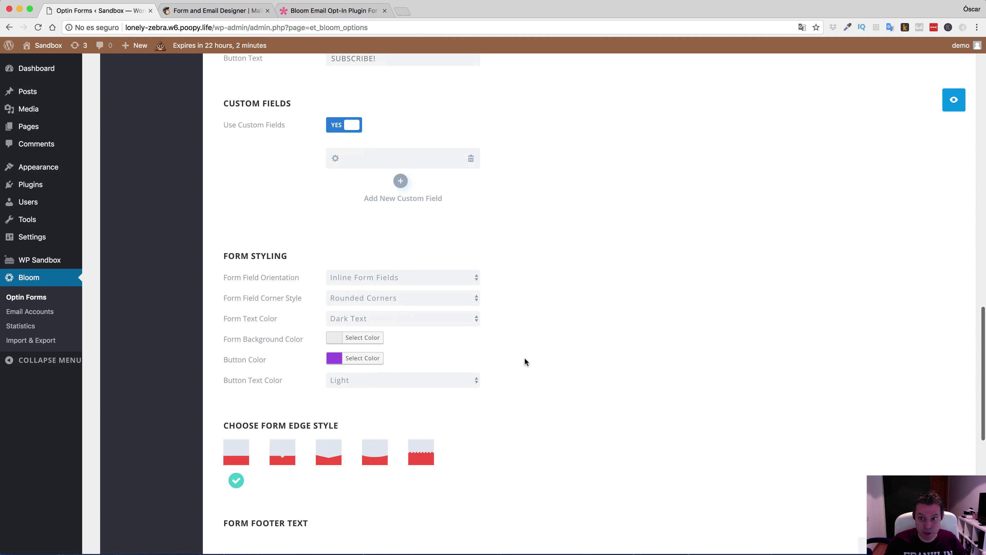
scroll(524, 362, down, 6)
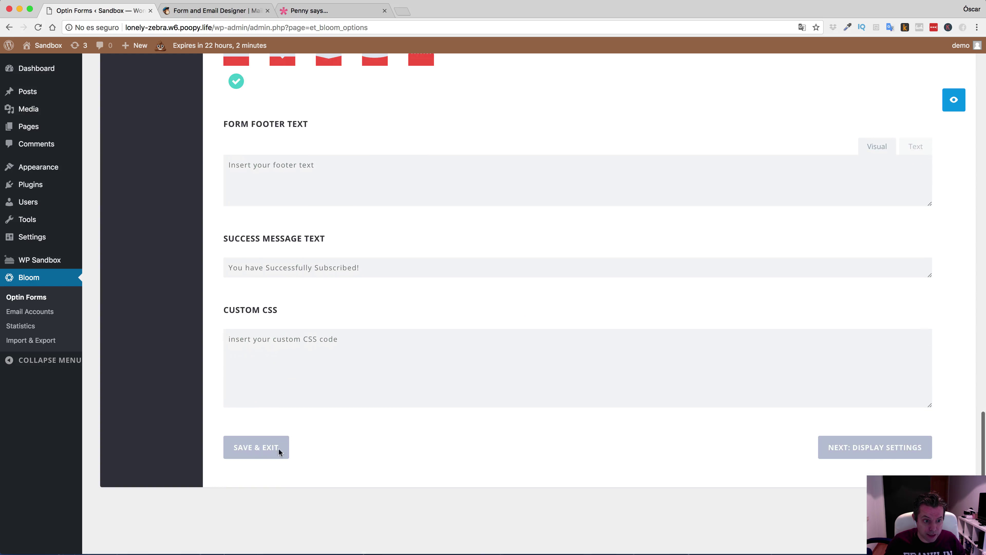
click(268, 448)
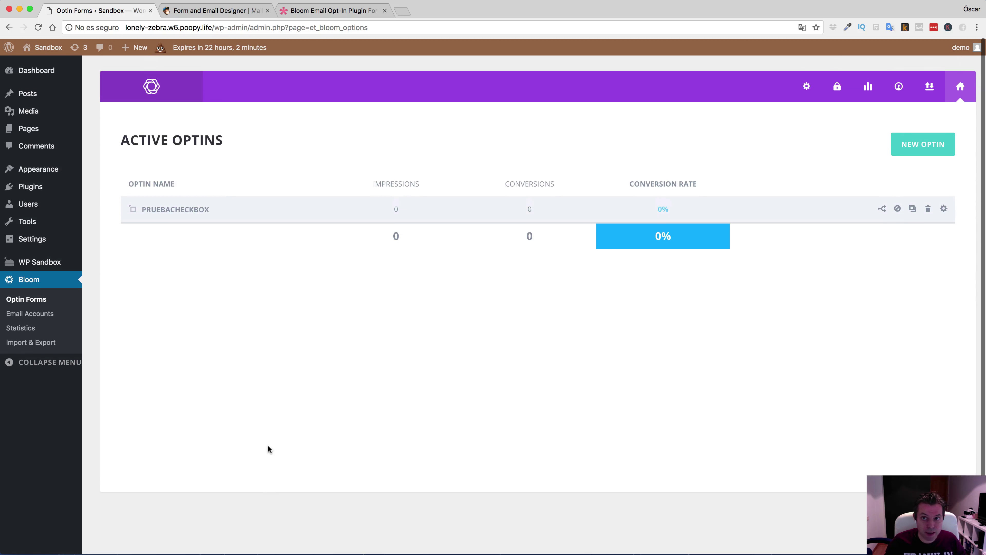
click(898, 84)
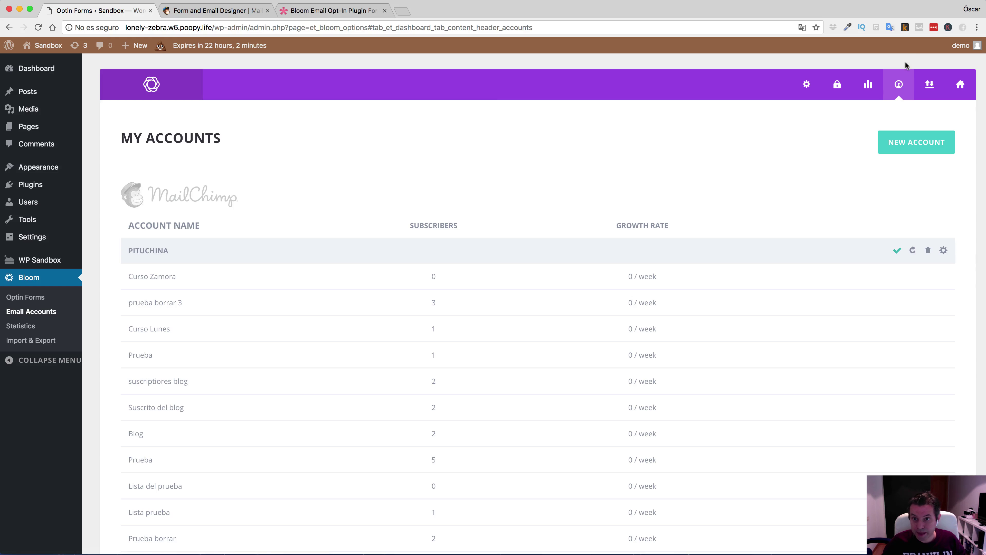
click(913, 251)
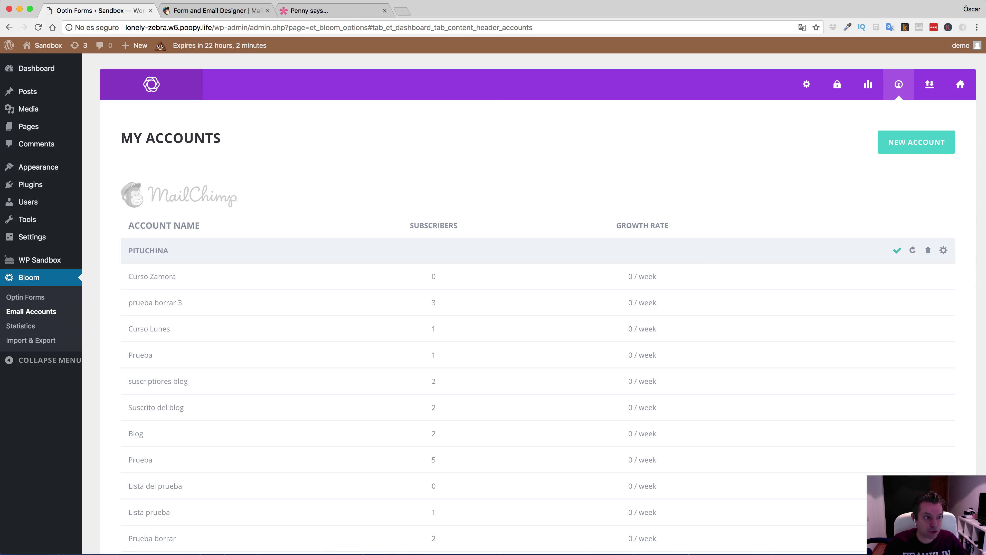
Step: Reopen the "pruebacheckbox" optin for editing and go to the custom fields in its design settings
click(32, 298)
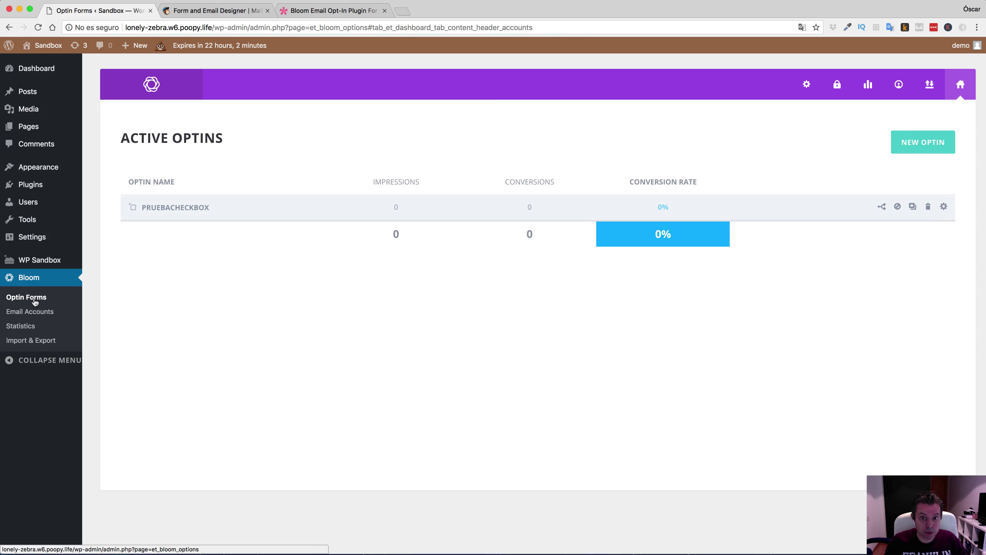
click(944, 206)
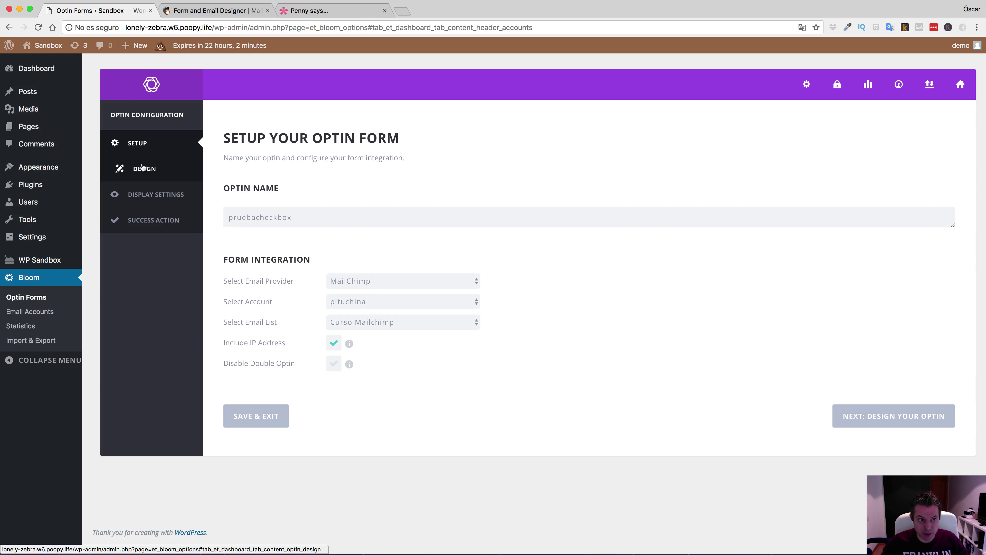
click(903, 415)
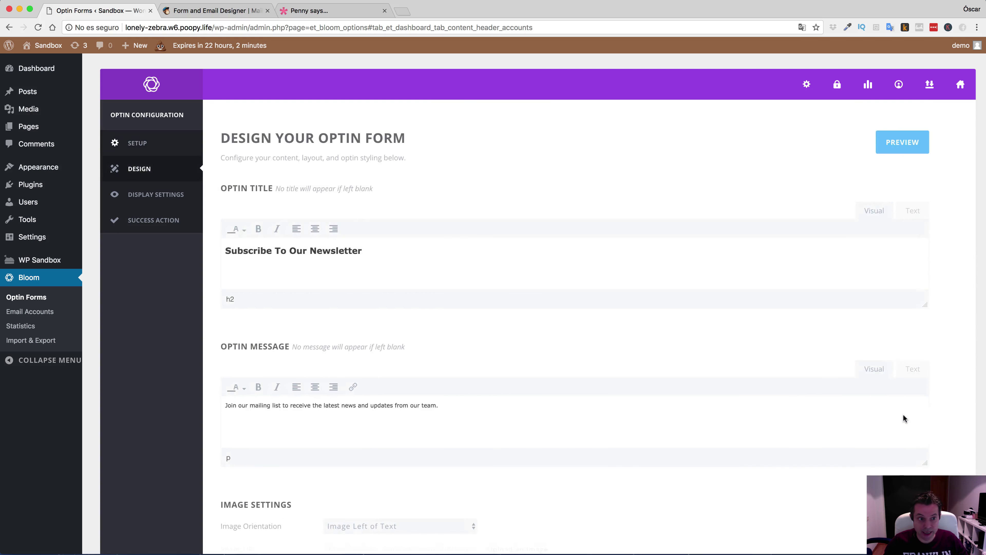
scroll(793, 370, down, 13)
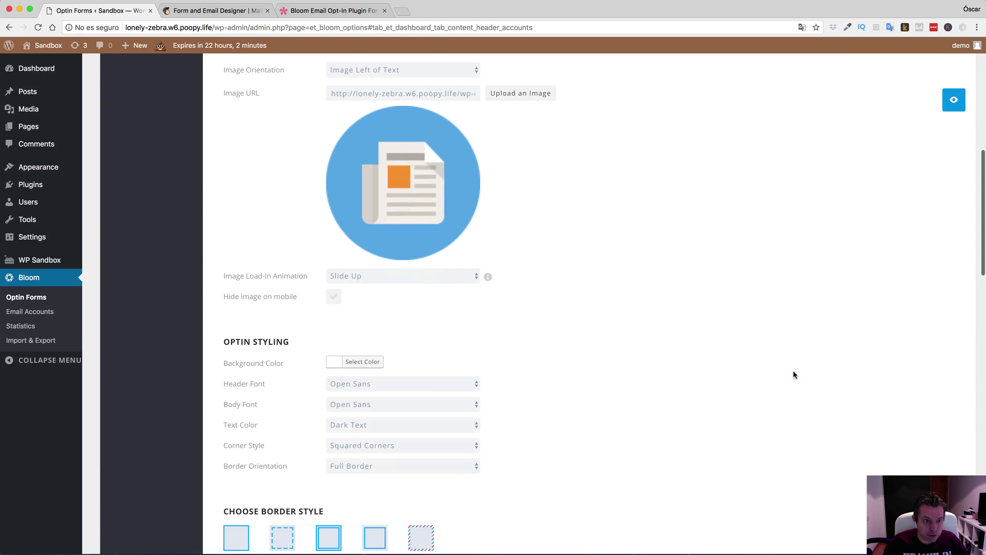
scroll(793, 370, down, 4)
scroll(423, 304, down, 5)
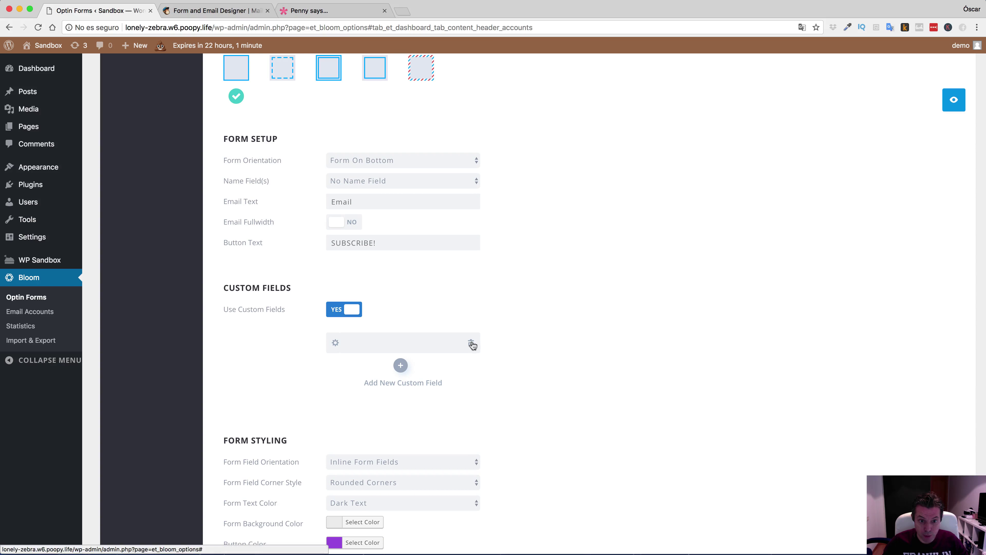
Step: Delete the empty custom field and add a new one that uses the "Política de Privacidad" field
click(471, 343)
click(362, 344)
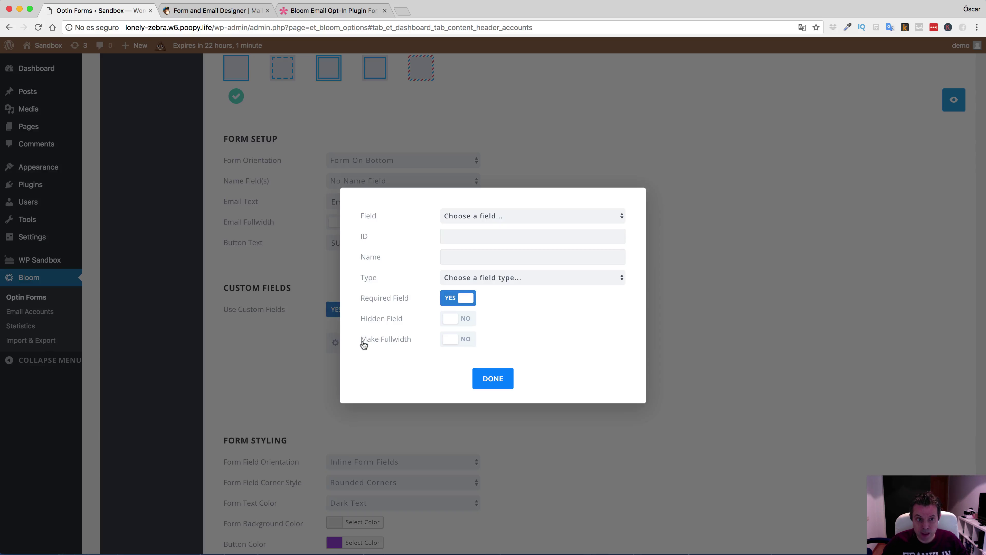
click(478, 216)
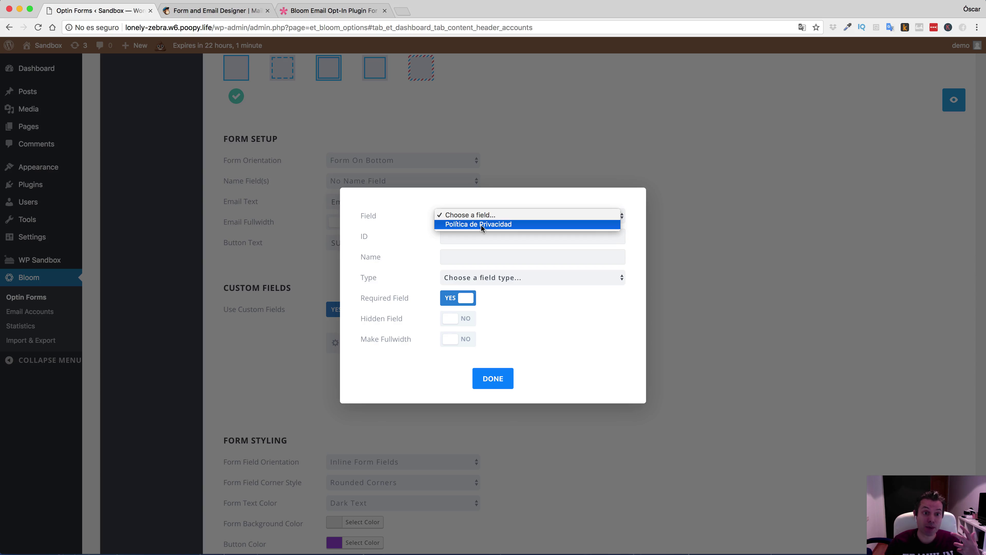
click(502, 224)
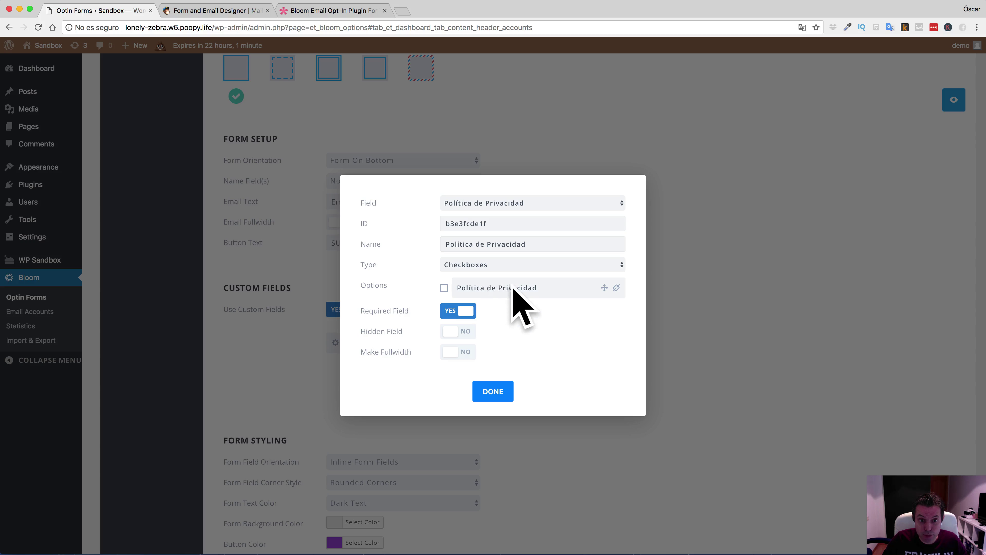
click(616, 288)
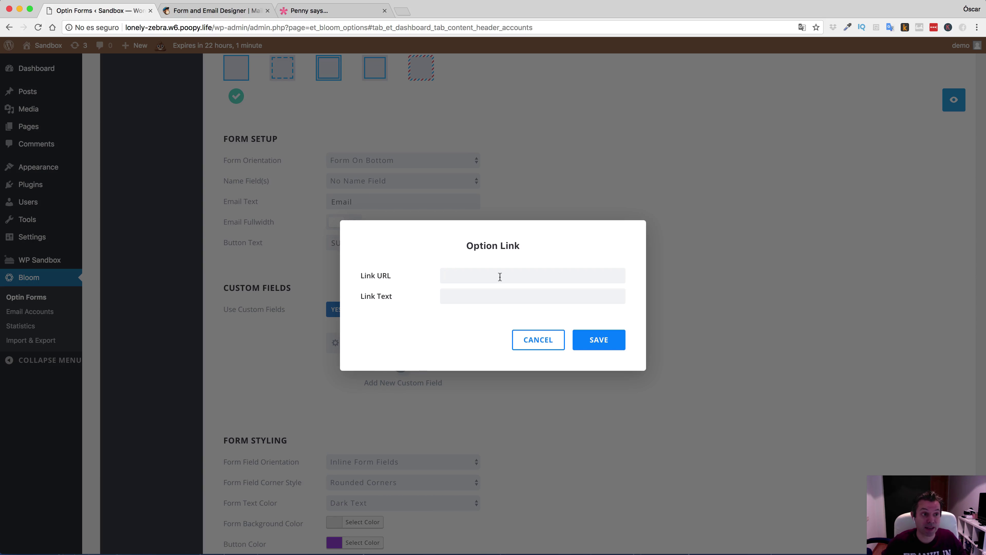
scroll(501, 277, up, 1)
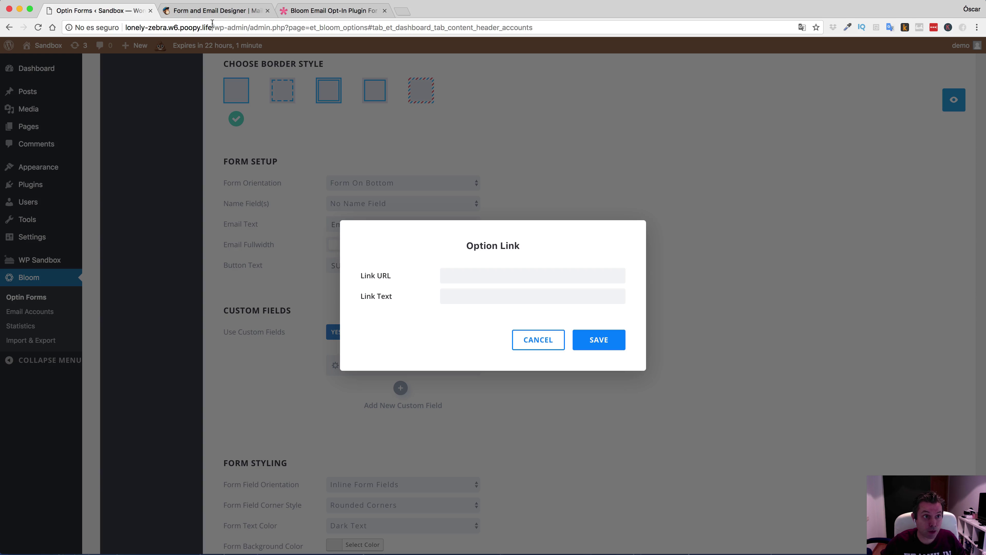
drag(212, 27, 119, 23)
key(super+c)
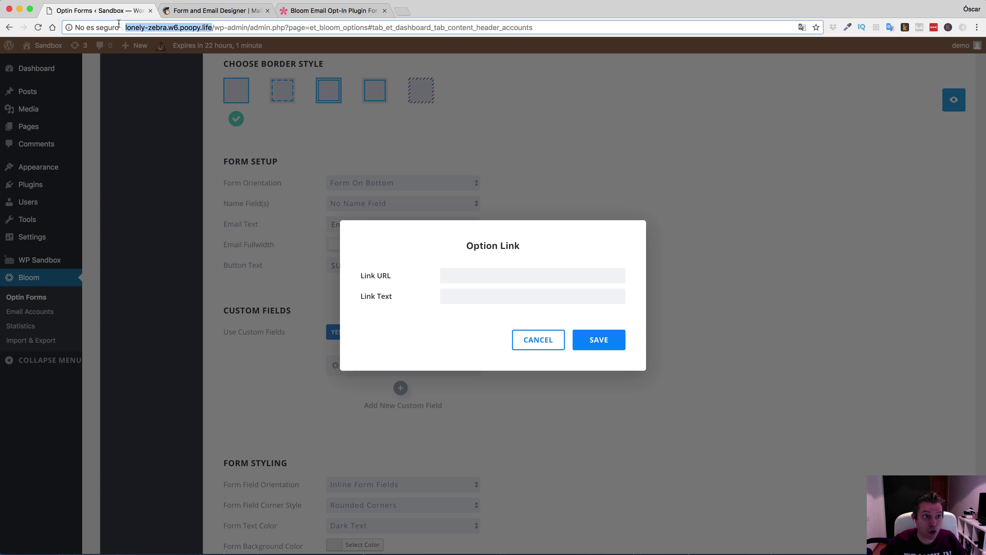
click(521, 280)
key(super+v)
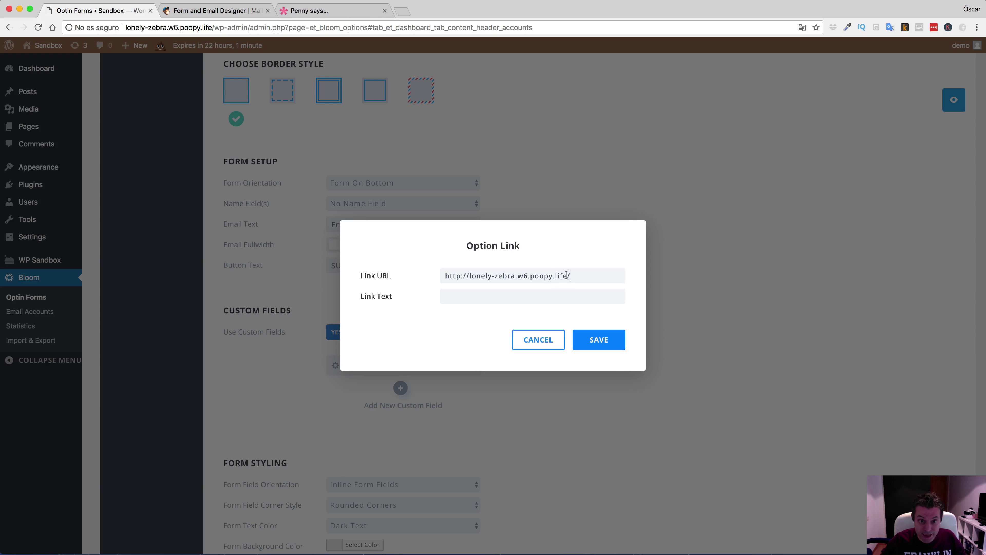
click(510, 299)
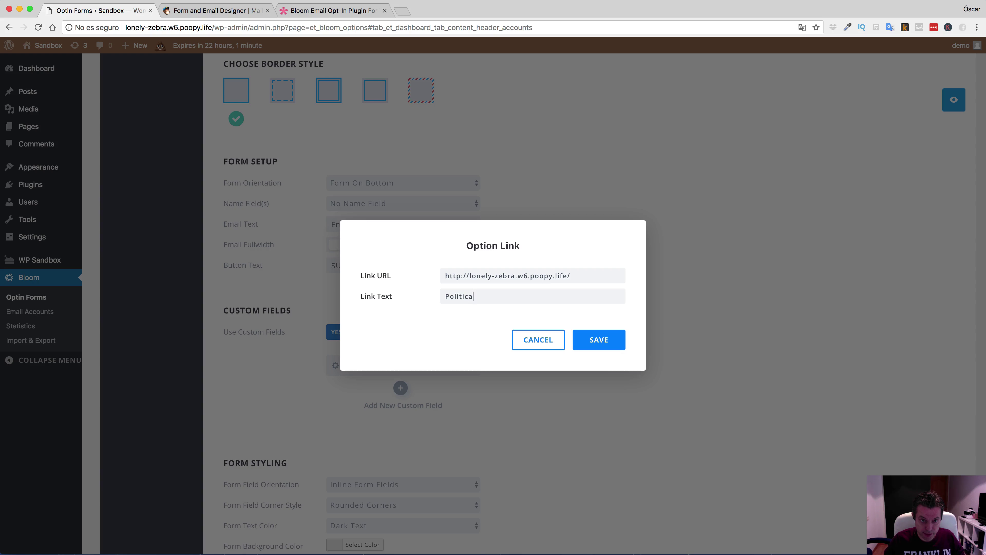
text(Política de Privacidad)
click(605, 342)
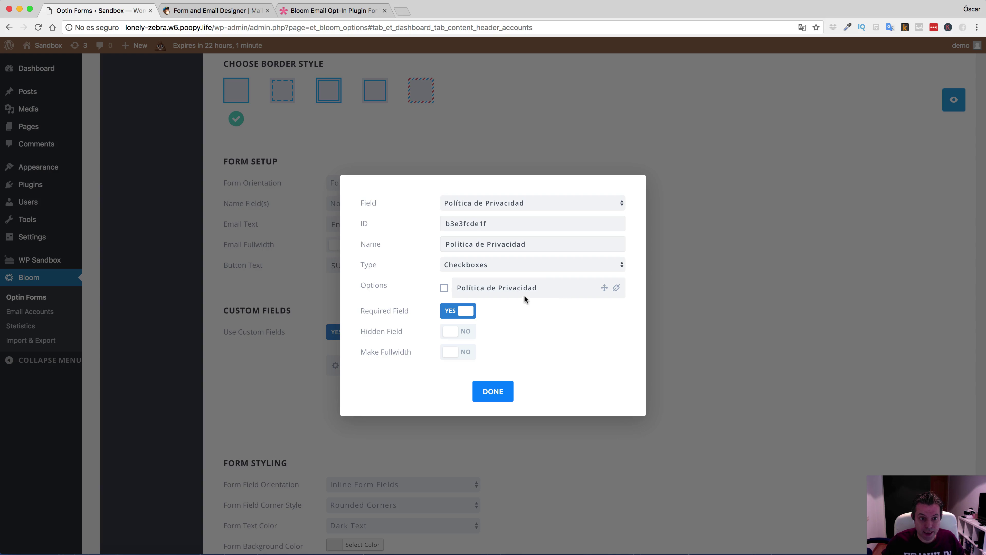
click(501, 389)
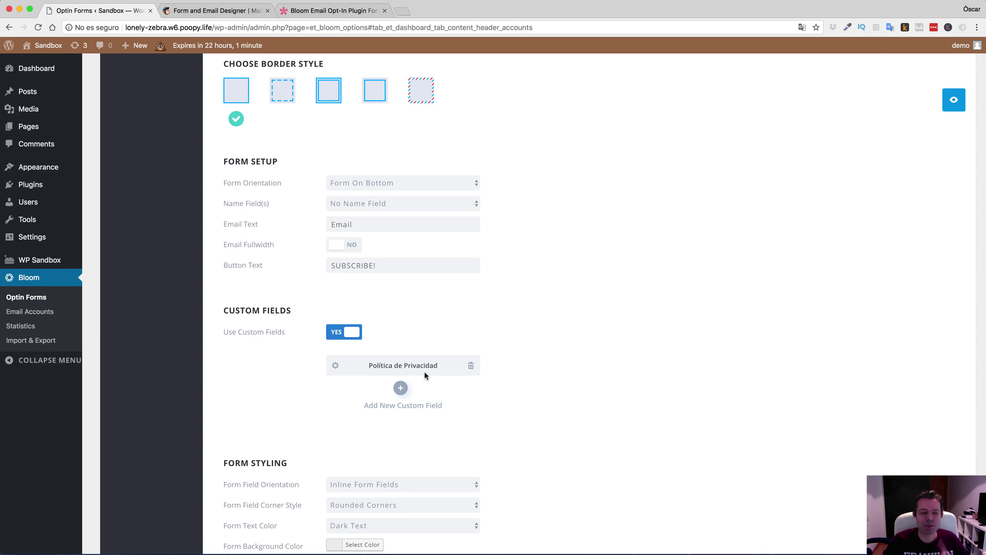
Step: Compare the "Política de Privacidad" field and its option in MailChimp with the custom field's settings in Bloom
click(228, 10)
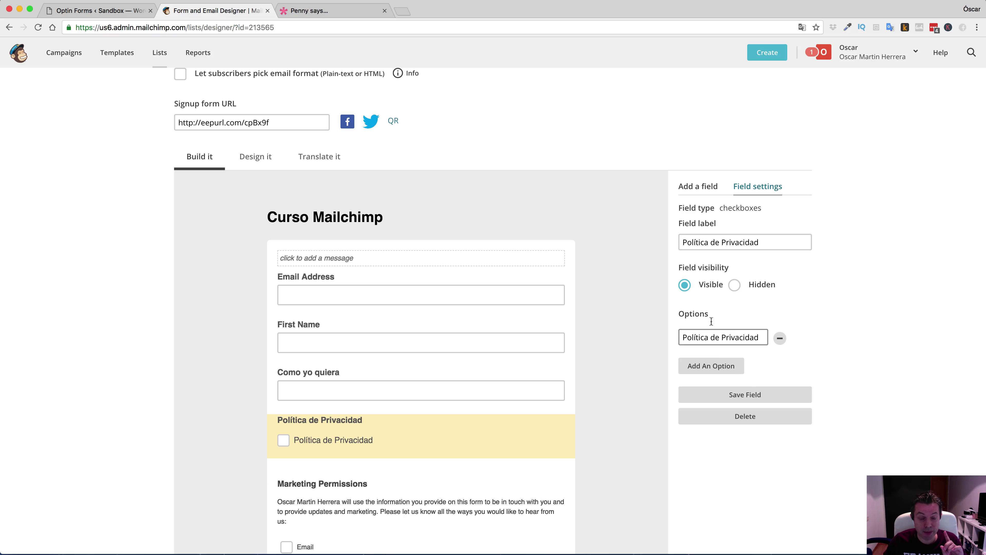
click(113, 11)
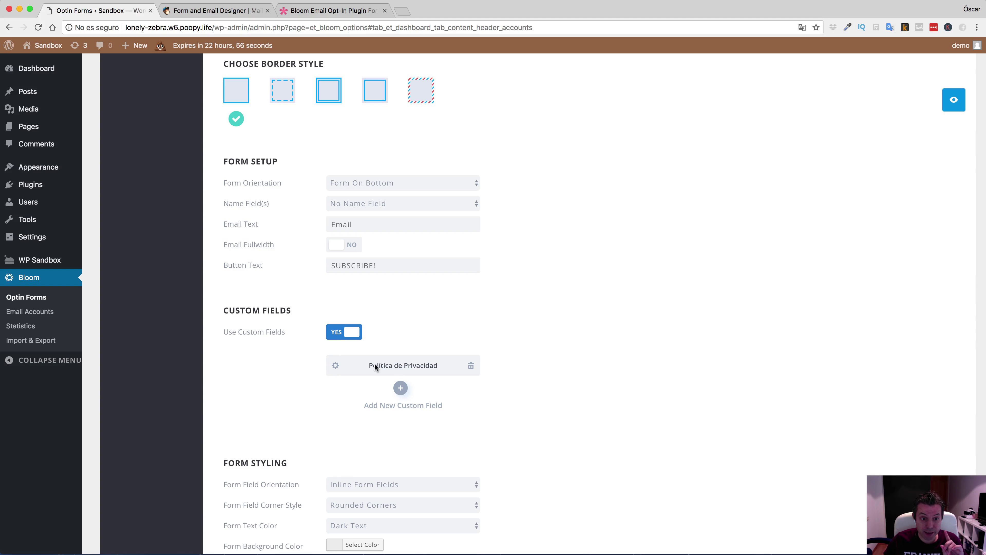
click(335, 365)
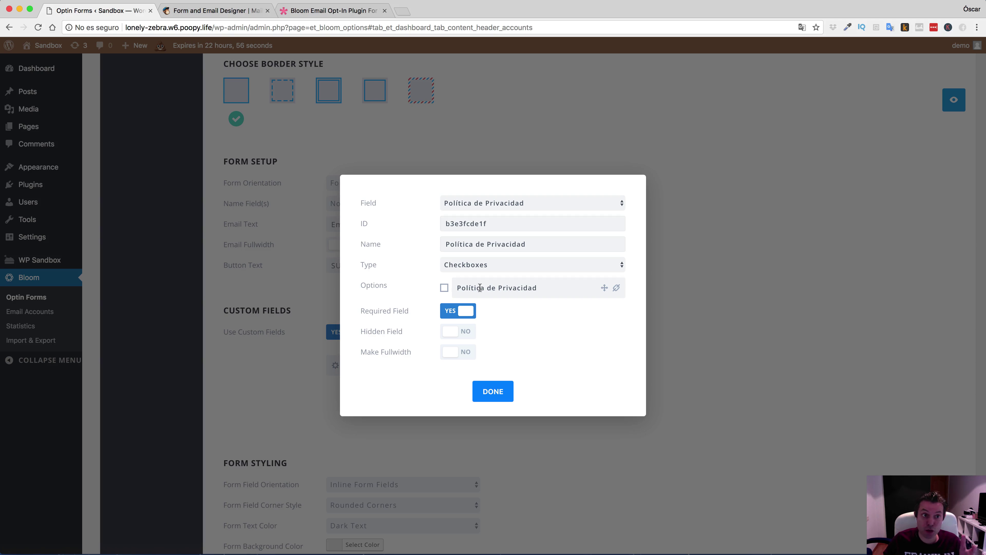
click(493, 391)
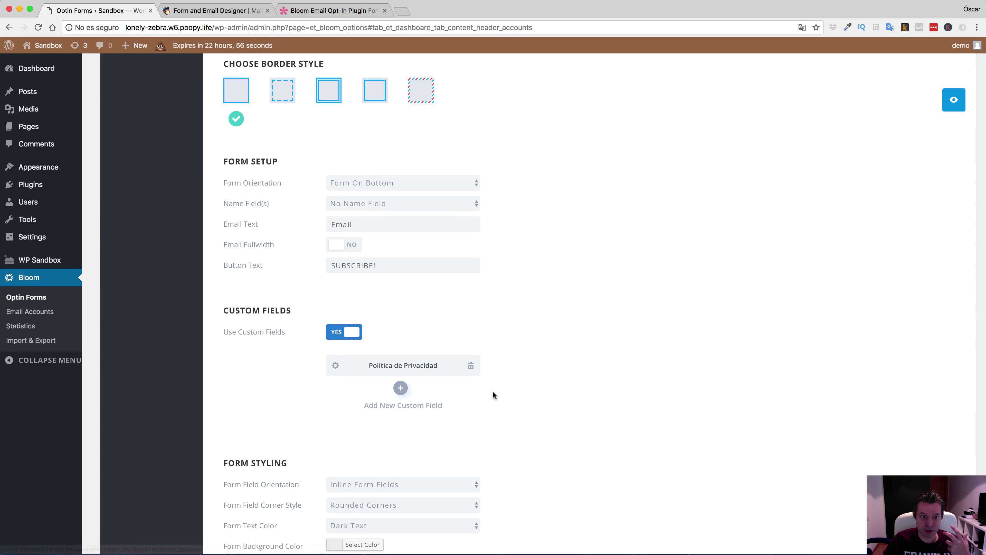
Step: Preview the optin form to examine the privacy policy checkbox and its link, and close the preview
click(952, 102)
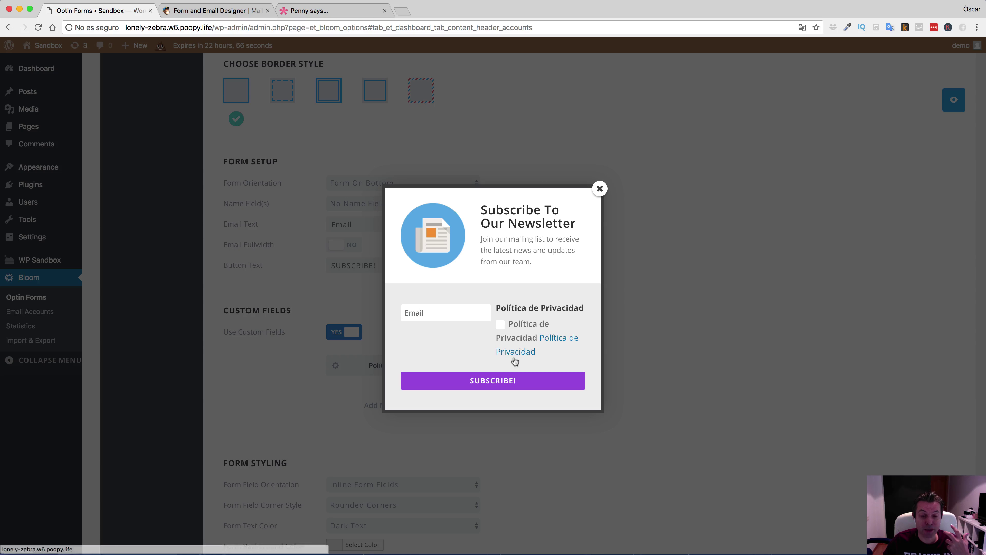
click(599, 189)
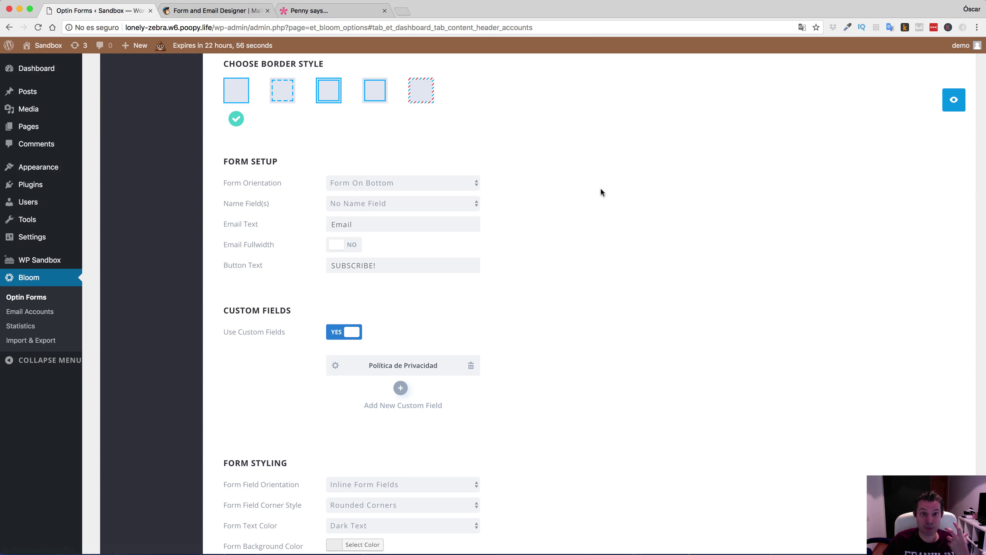
Step: Switch to the MailChimp form designer, rename the privacy policy field's option to "Acepto los términos de", and save the field
click(196, 8)
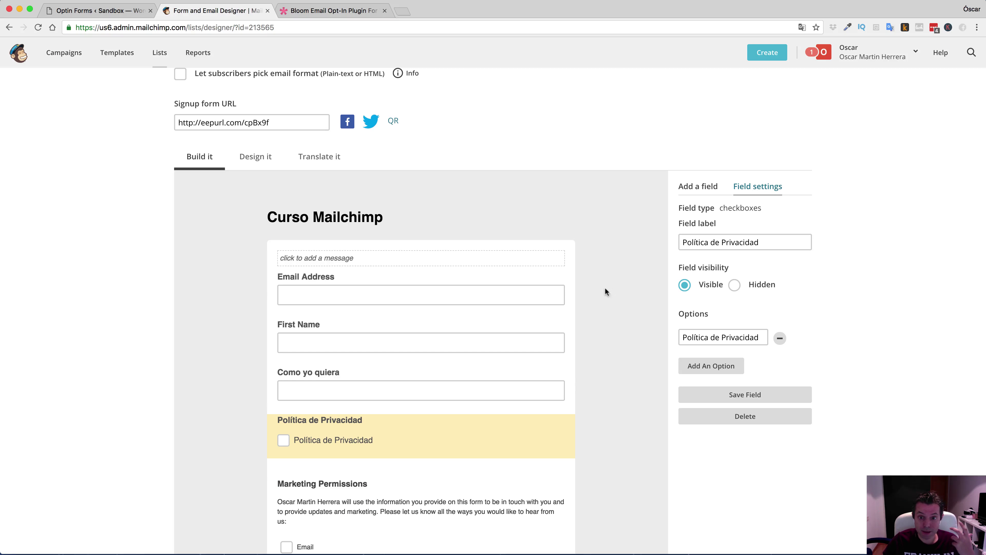
triple_click(723, 337)
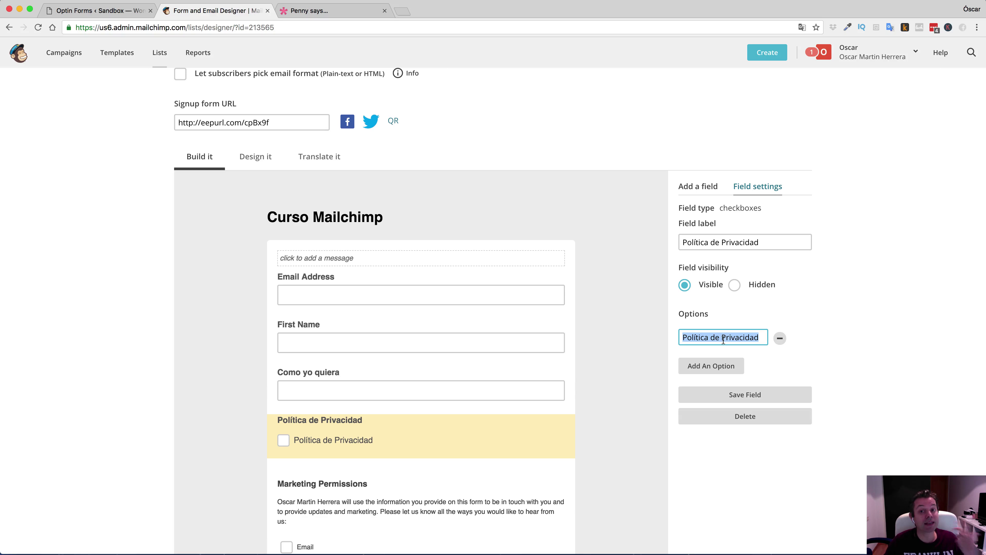
text(Acepto)
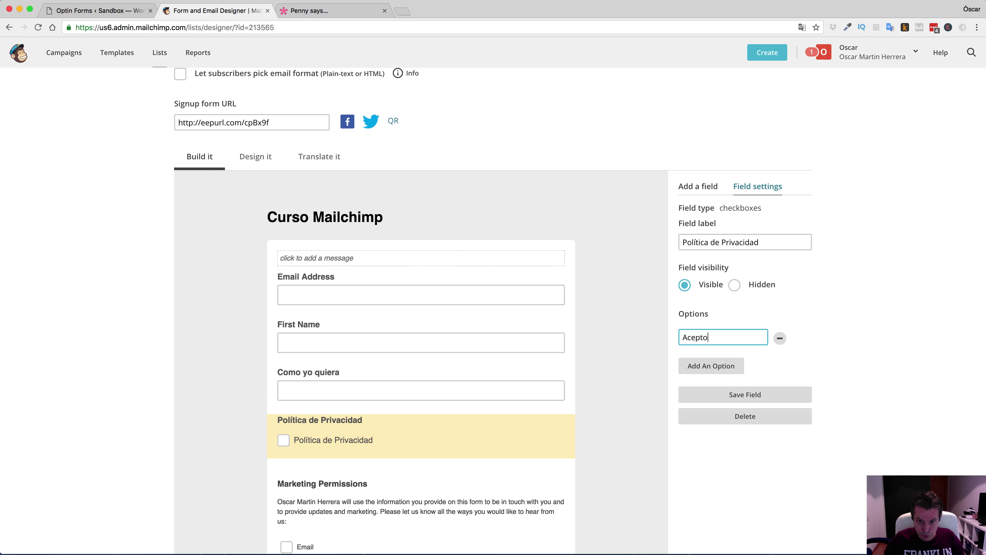
text( los t)
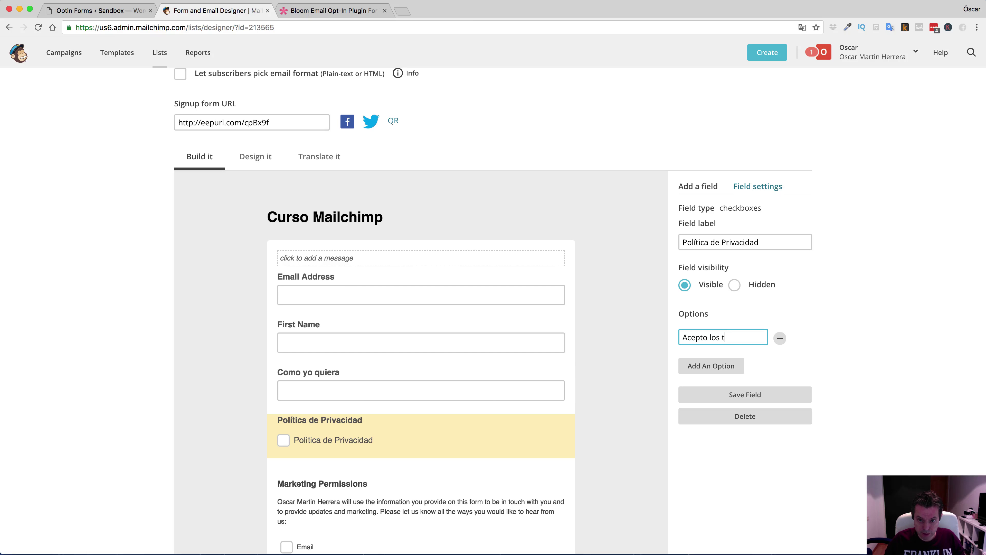
text(érminos)
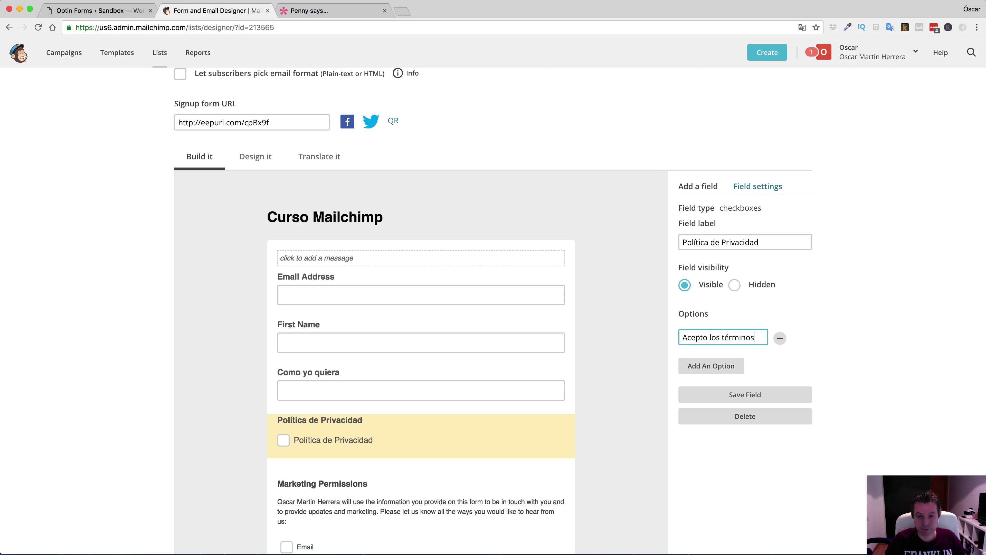
text( de)
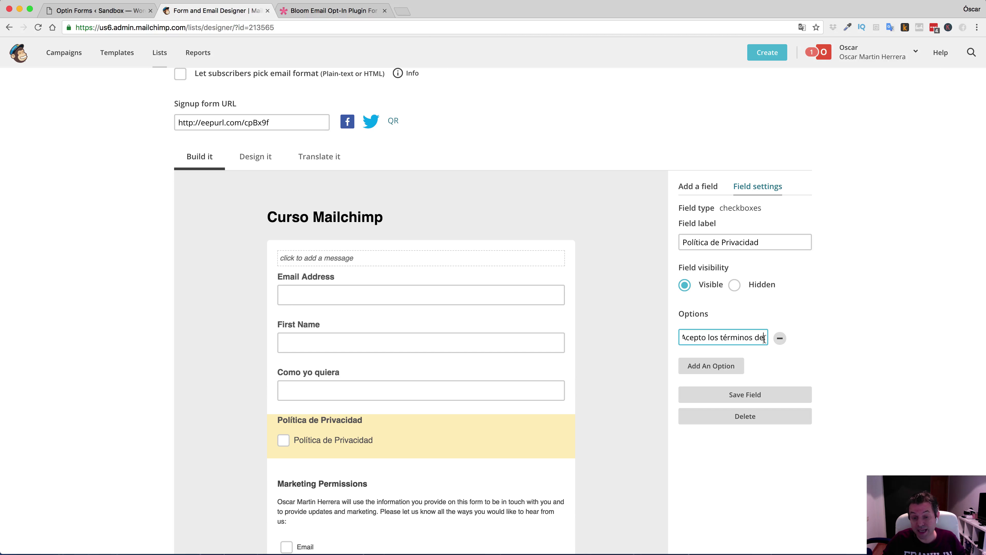
click(761, 400)
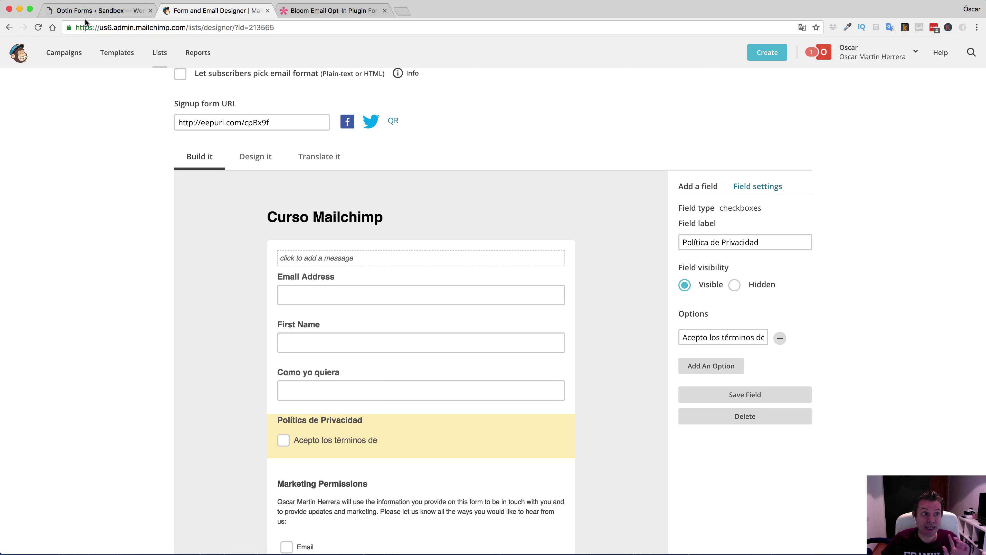
Step: Switch back to Bloom, preview the optin form to check the checkbox label, and save and exit the optin
click(97, 11)
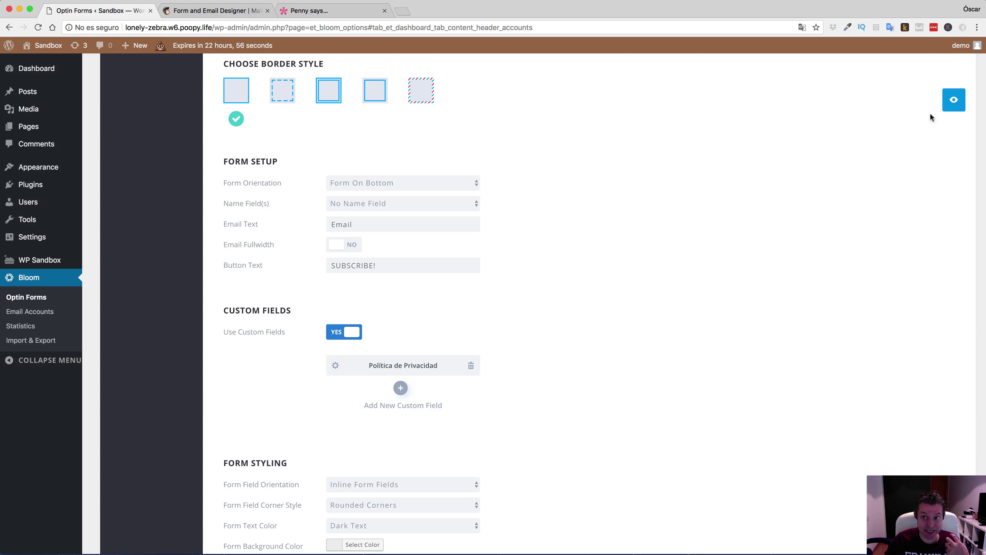
click(954, 102)
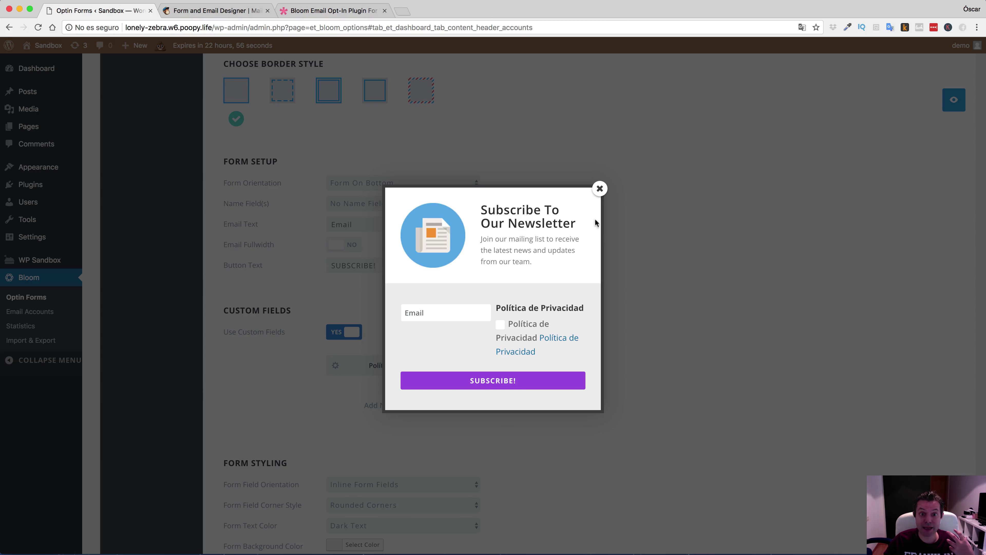
click(599, 188)
scroll(633, 206, down, 15)
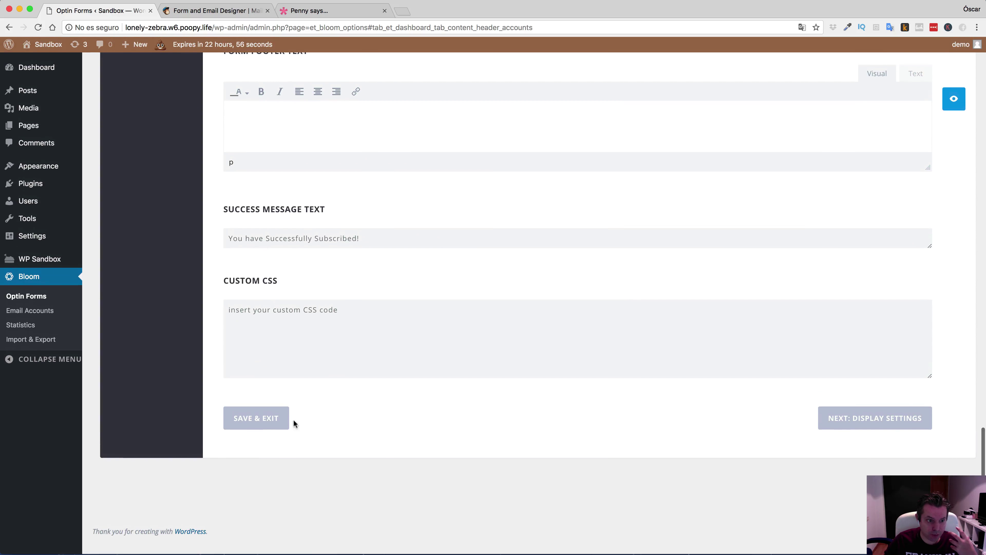
click(270, 420)
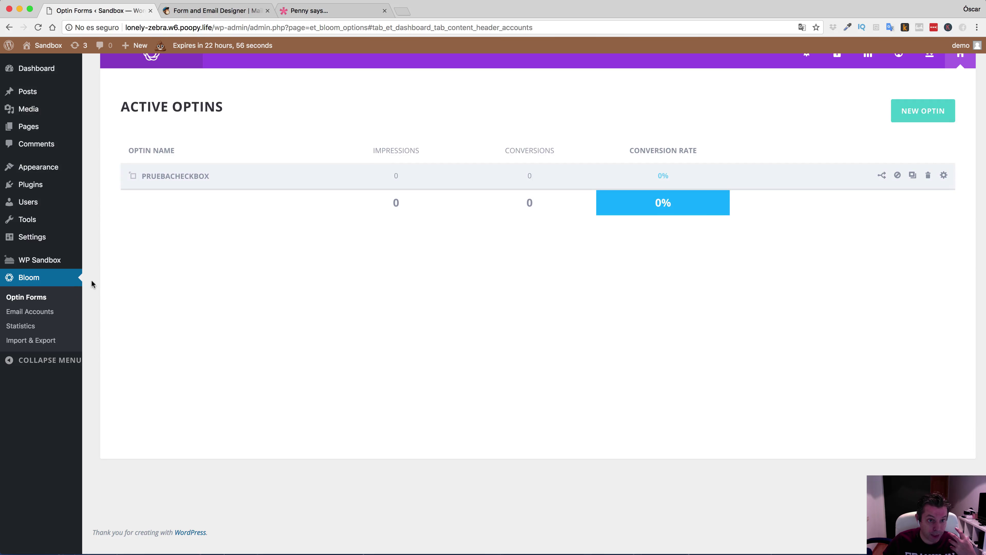
scroll(835, 122, up, 2)
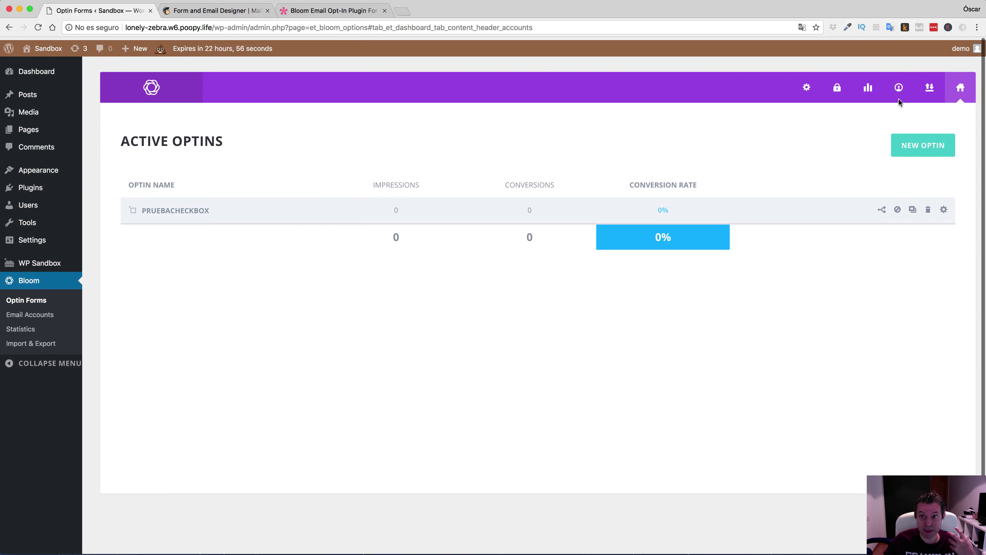
click(898, 91)
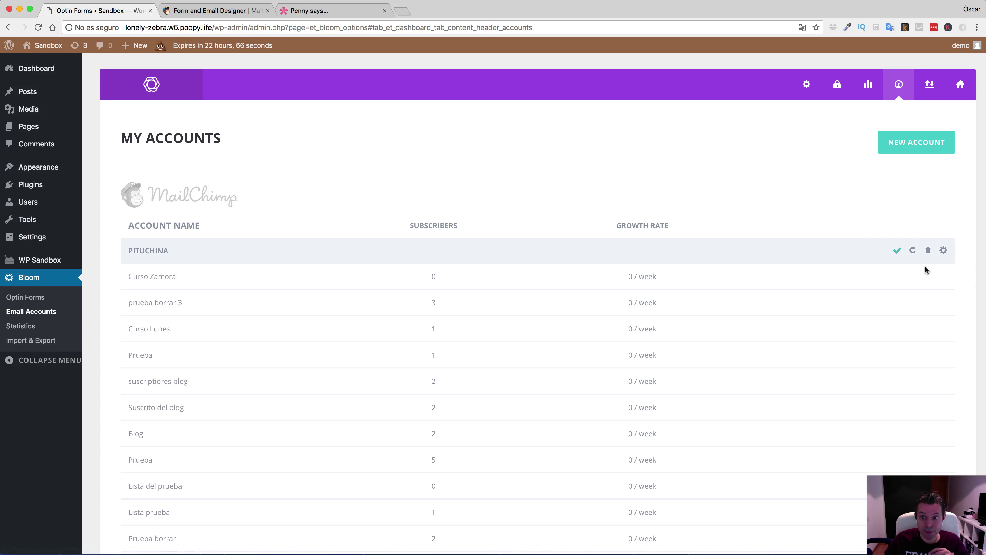
click(912, 251)
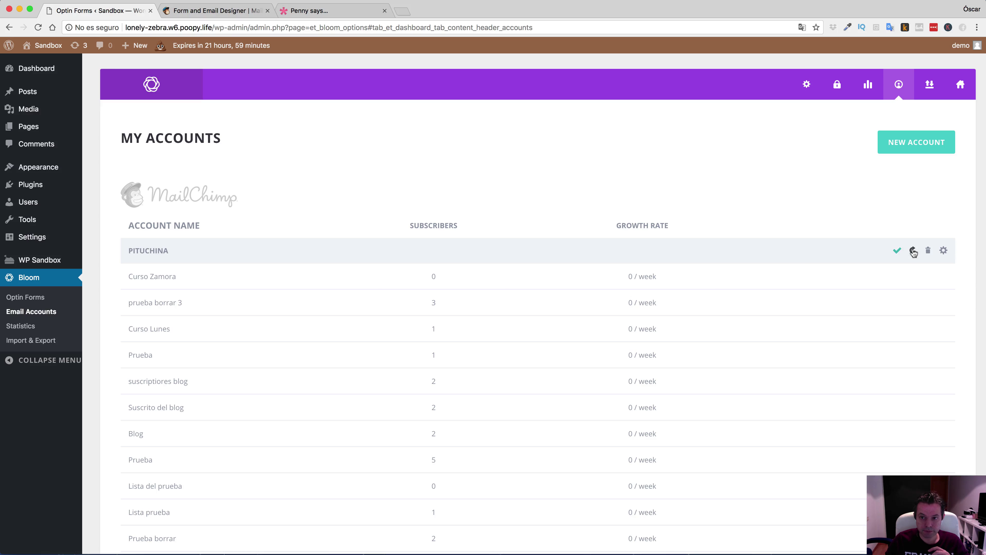
Step: Reopen the pruebacheckbox optin's design settings and preview the form to examine the privacy checkbox text
click(24, 297)
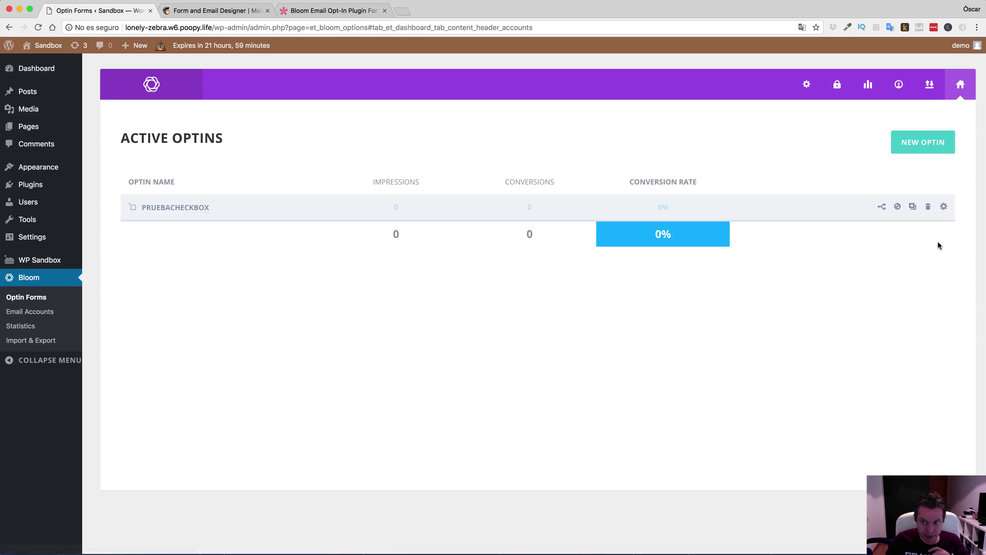
click(944, 207)
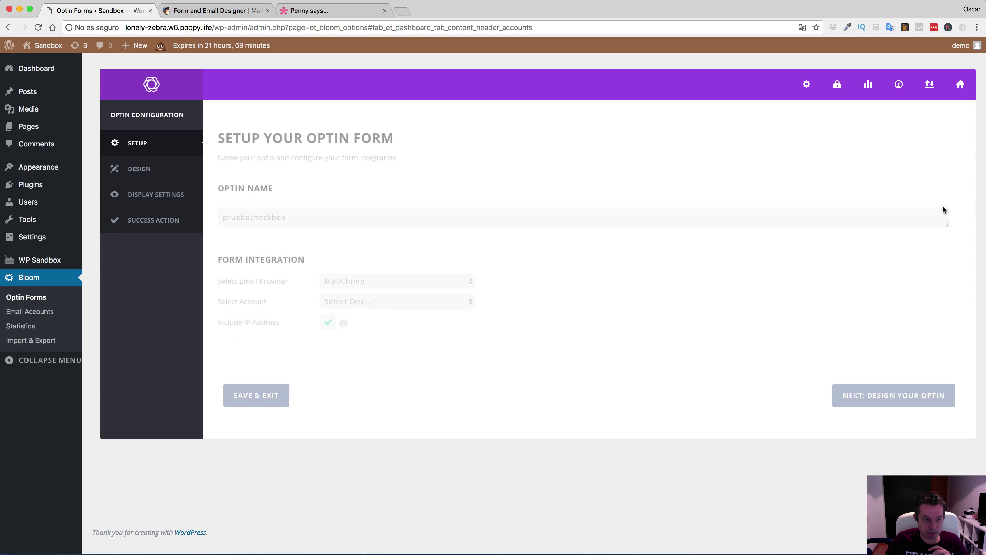
click(144, 169)
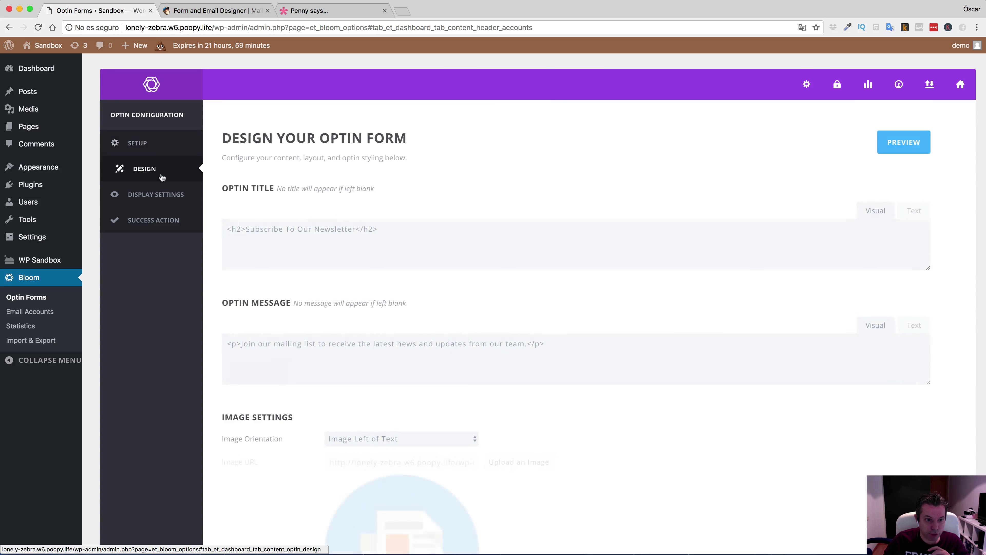
scroll(511, 249, down, 10)
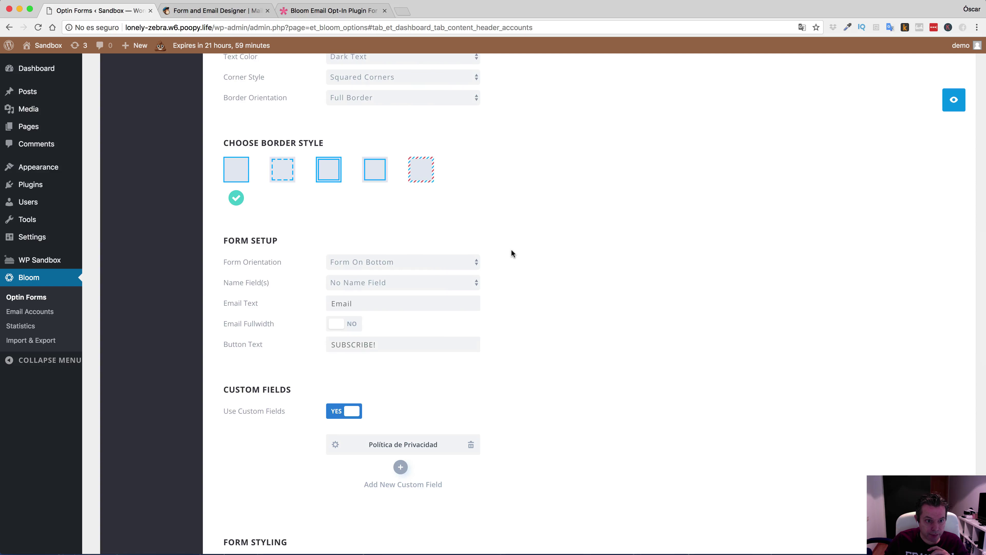
scroll(511, 253, down, 3)
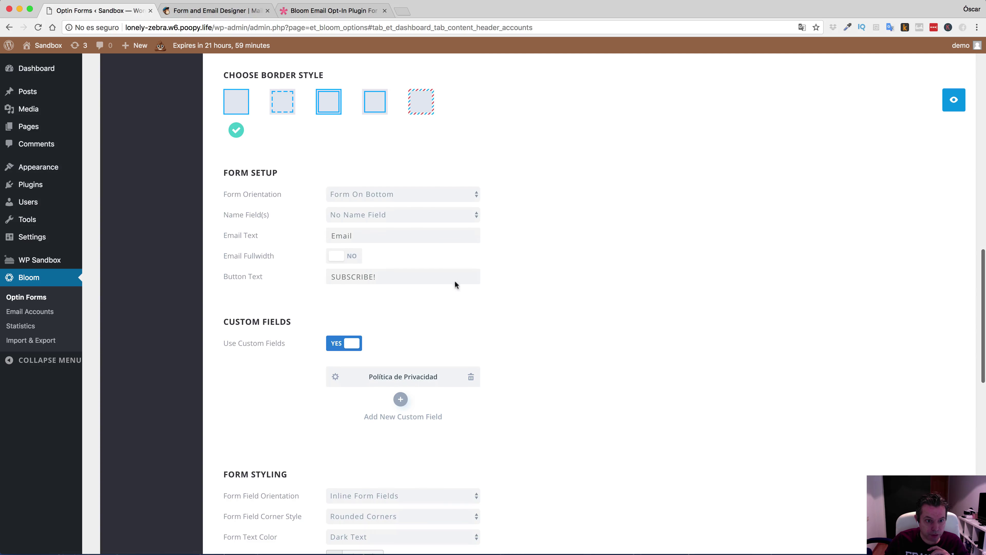
click(953, 102)
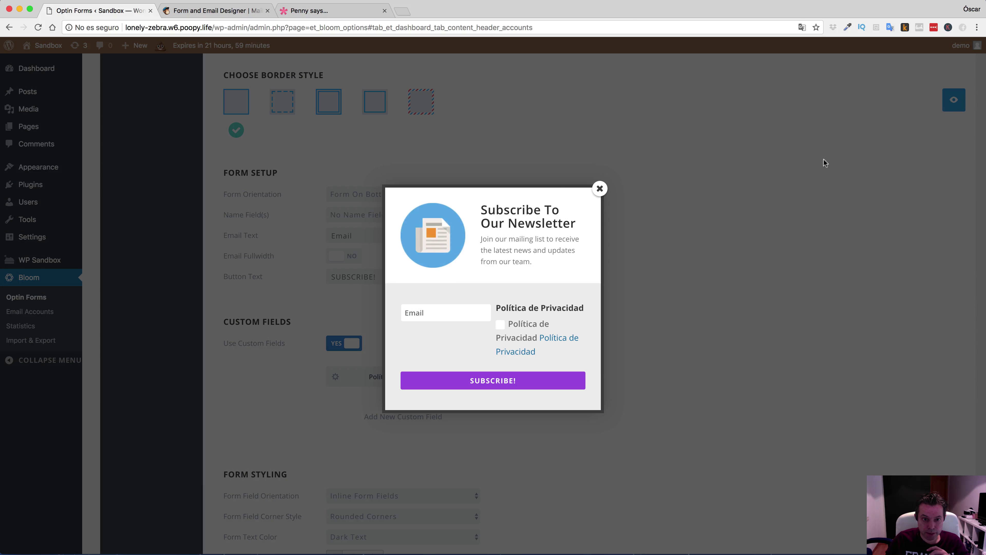
click(599, 190)
Step: Delete the existing "Política de Privacidad" custom field and add a new one based on the "Política de Privacidad" field
click(474, 378)
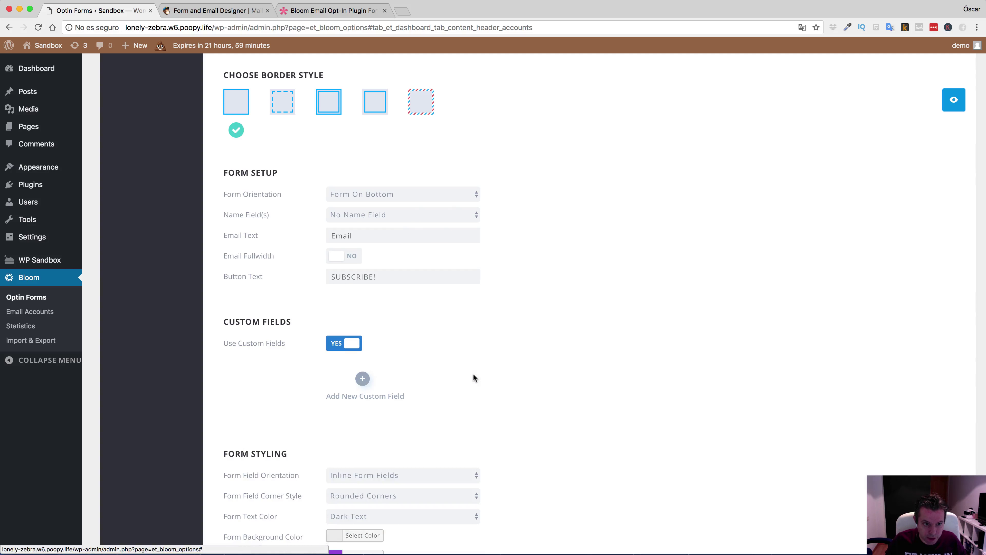
click(362, 380)
click(474, 216)
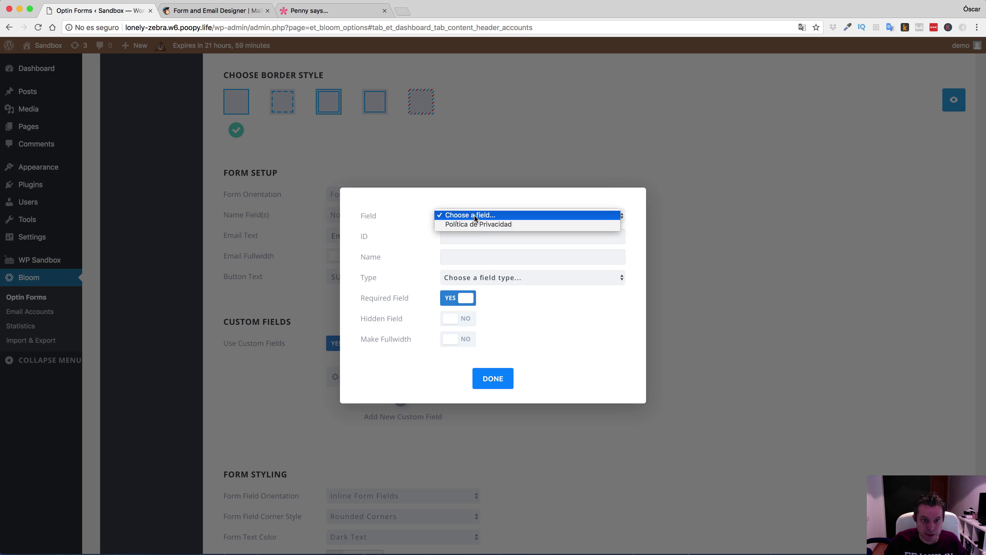
click(478, 225)
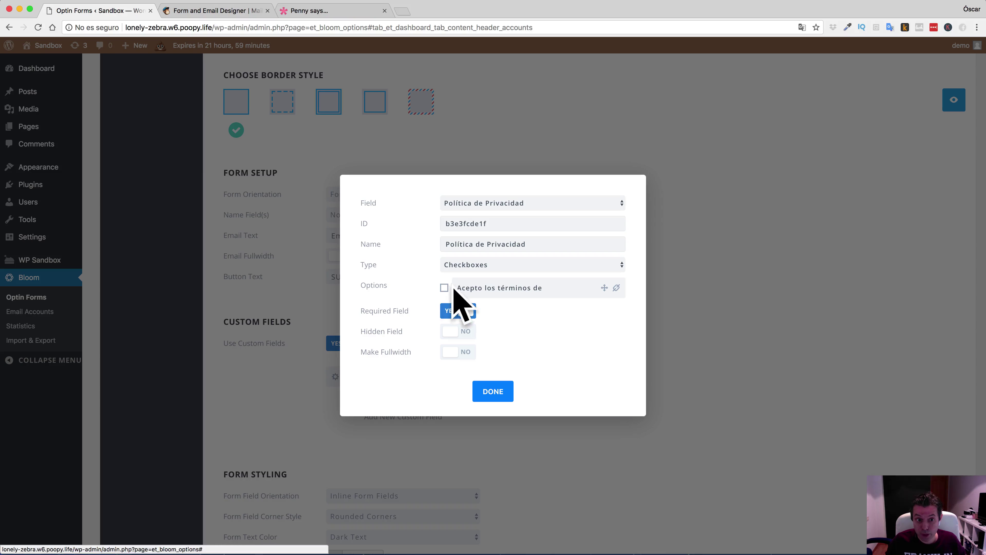
click(493, 391)
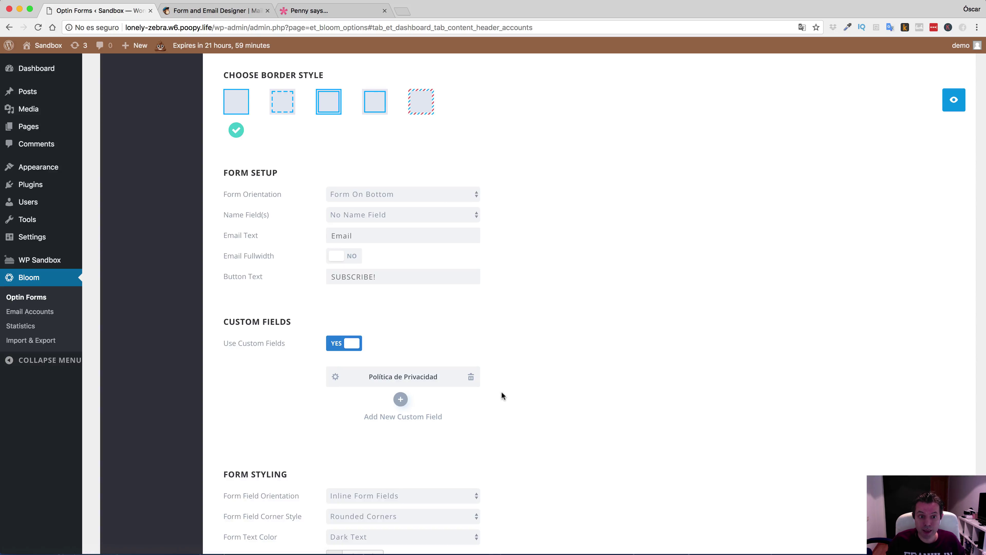
click(336, 377)
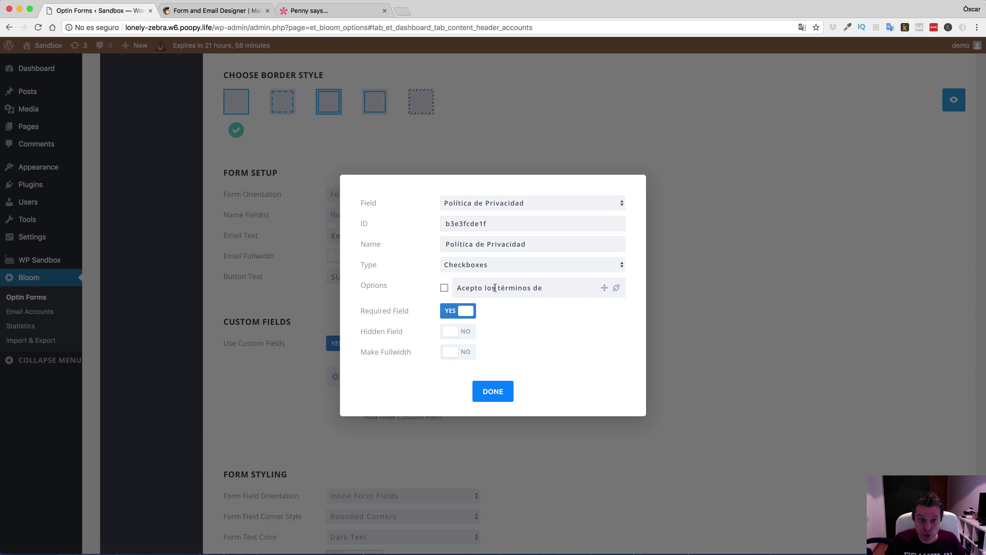
click(617, 289)
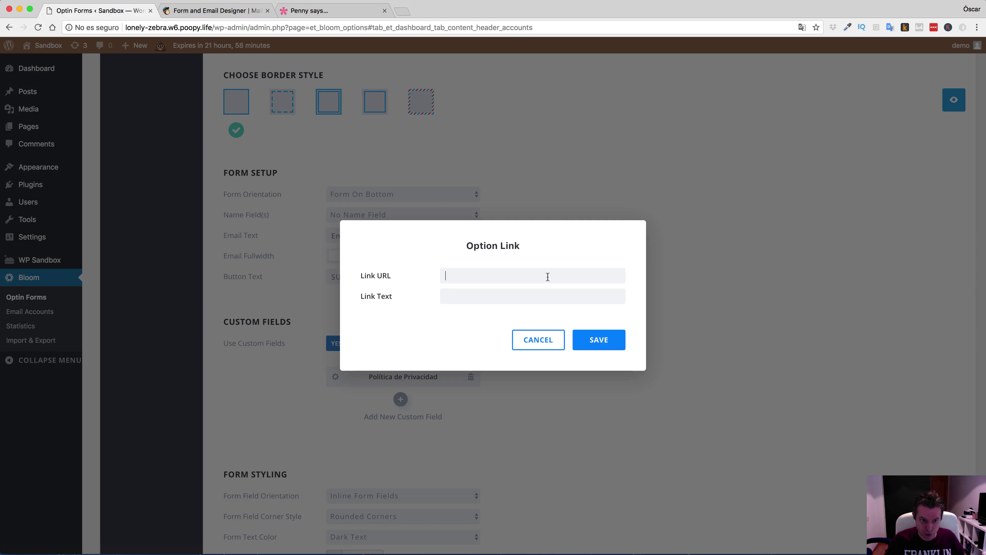
text(http://lonely-zebra.w6.poopy.life/)
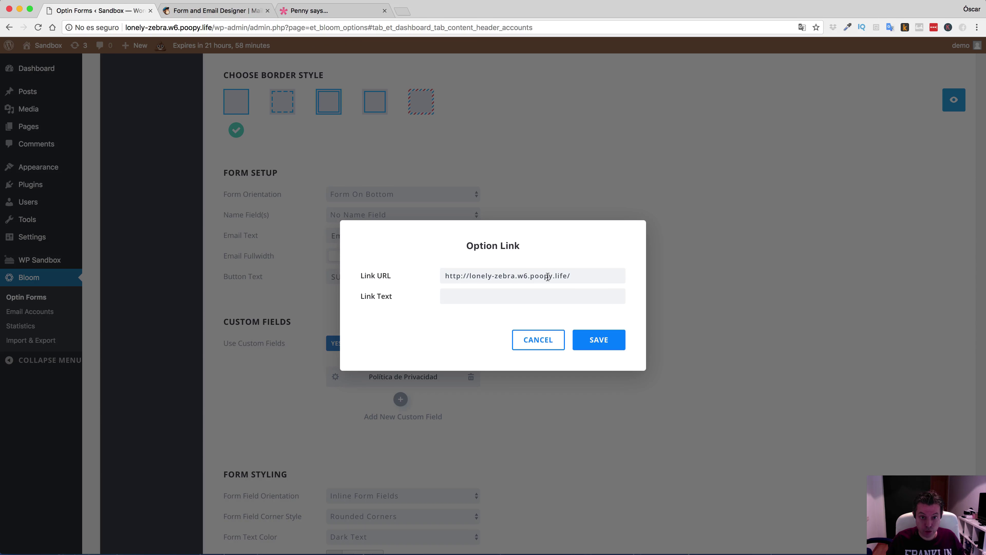
text(po)
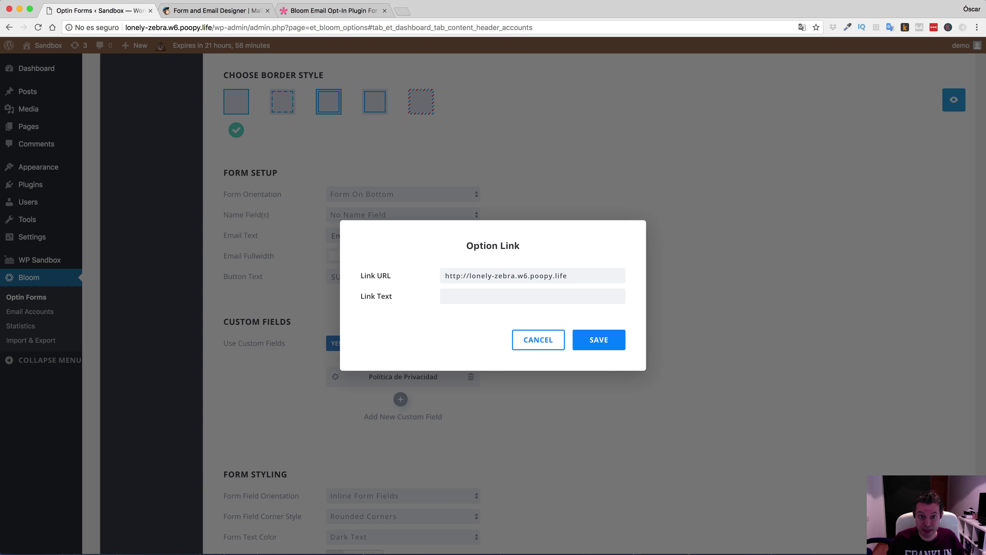
click(446, 296)
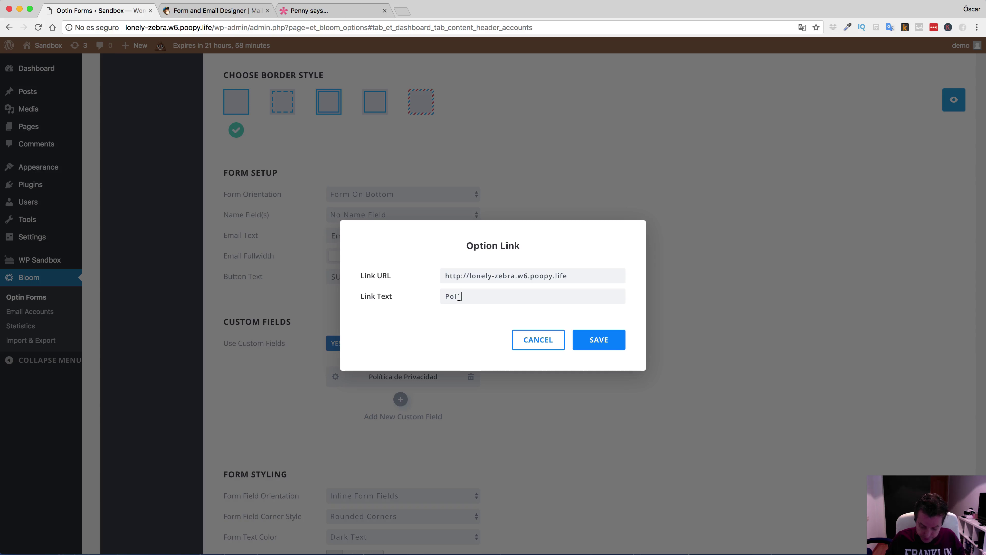
text(Política de Pri)
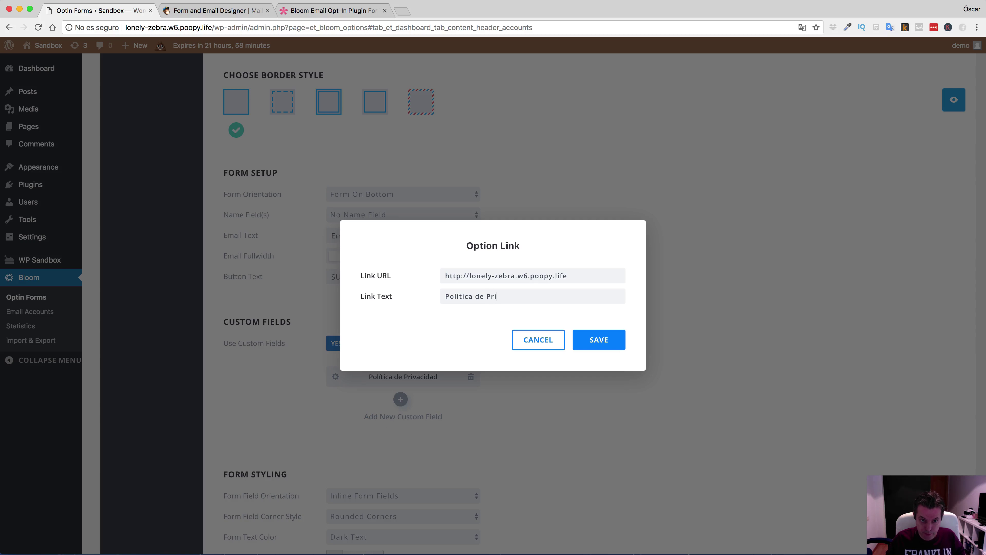
text(vacidad)
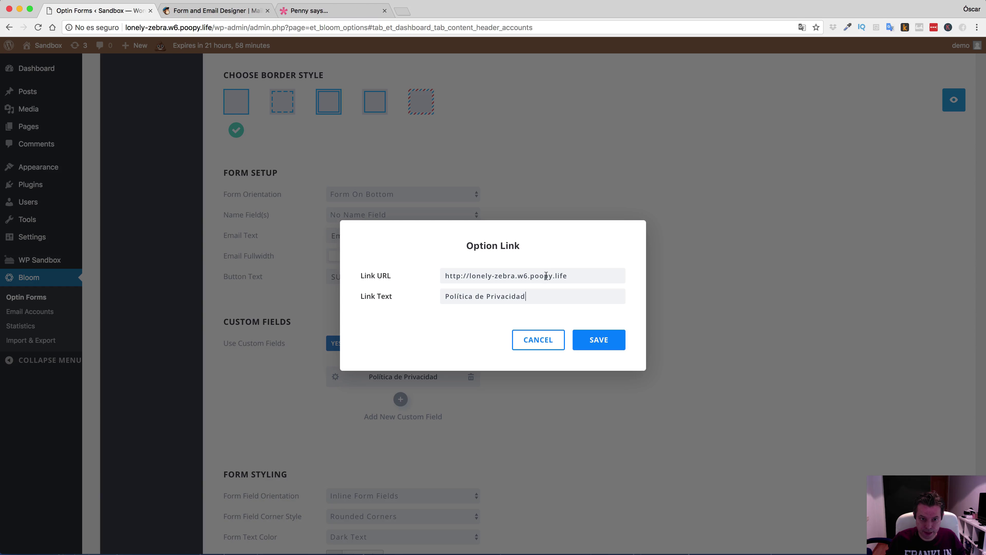
click(601, 345)
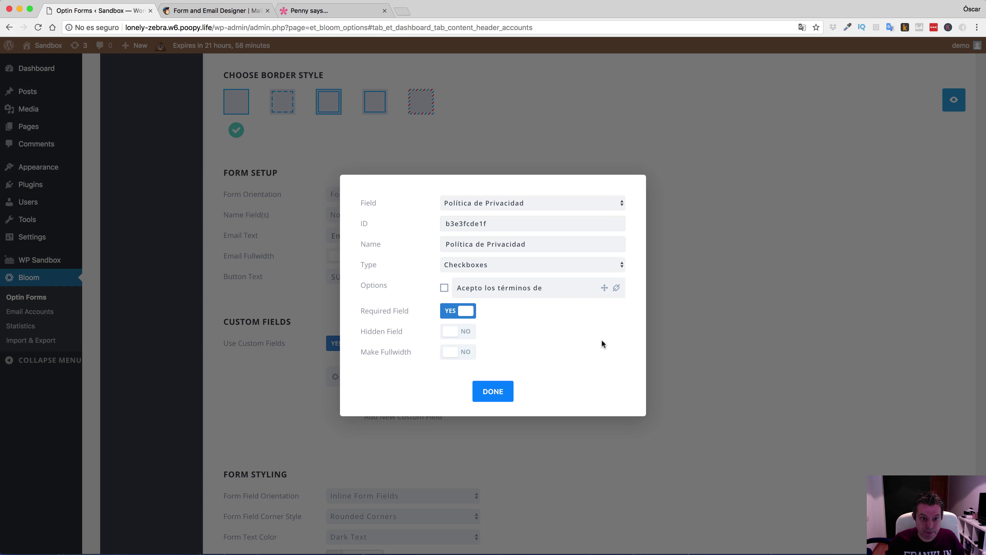
click(498, 386)
Step: Save and exit the pruebacheckbox optin, and open the live Sandbox site
scroll(699, 334, down, 7)
scroll(751, 318, down, 5)
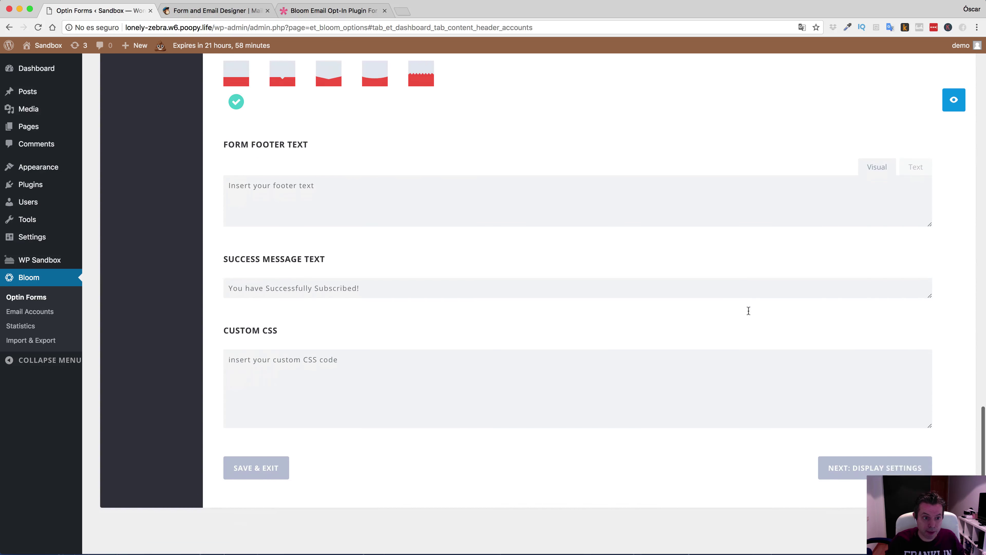
click(263, 420)
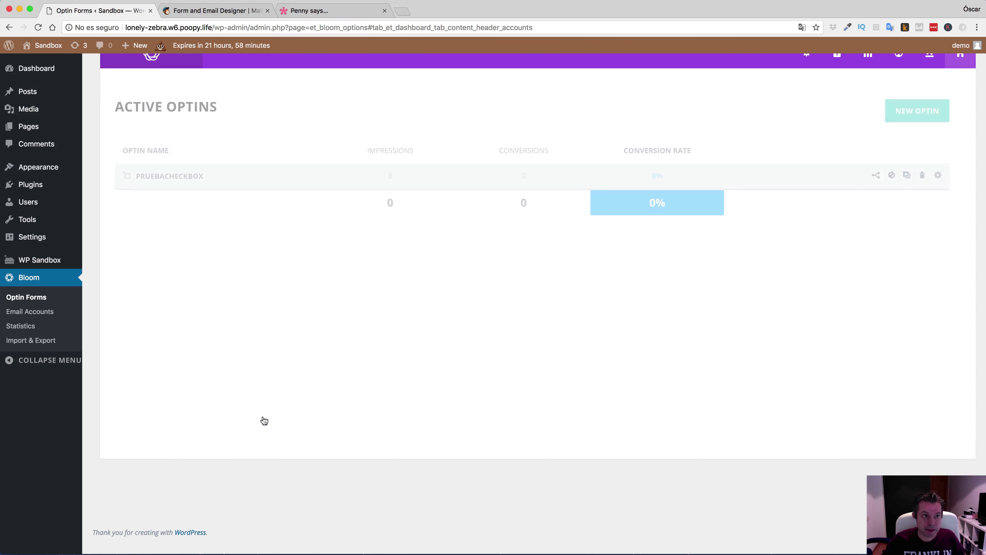
click(49, 59)
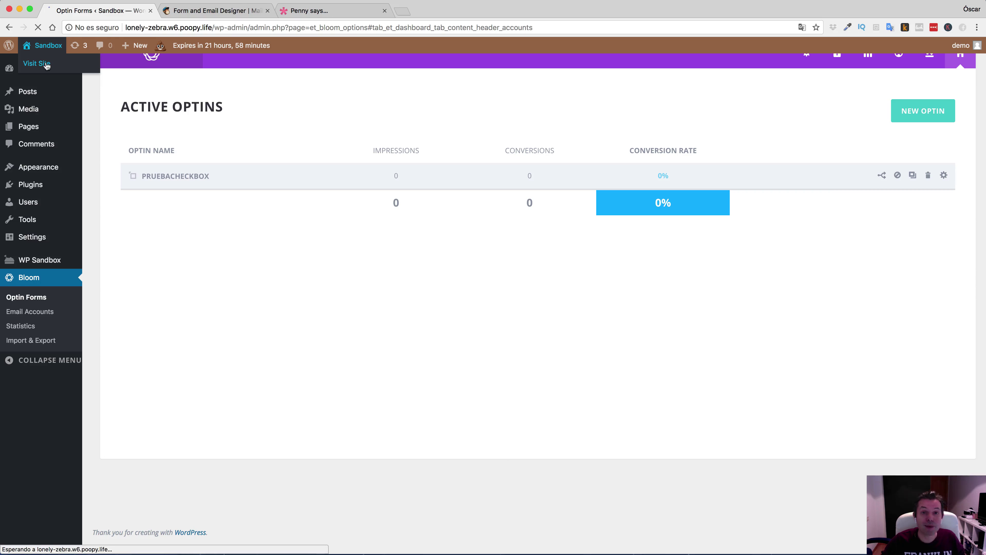
Step: Open the "Hello world!" post on the live site and look through the whole page for the fly-in optin
scroll(427, 201, down, 5)
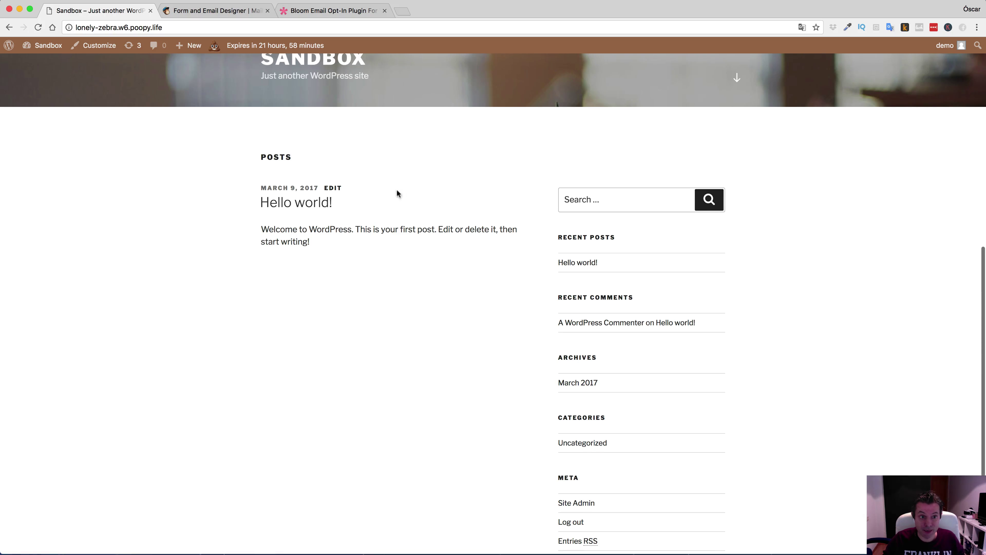
click(292, 201)
scroll(426, 198, down, 8)
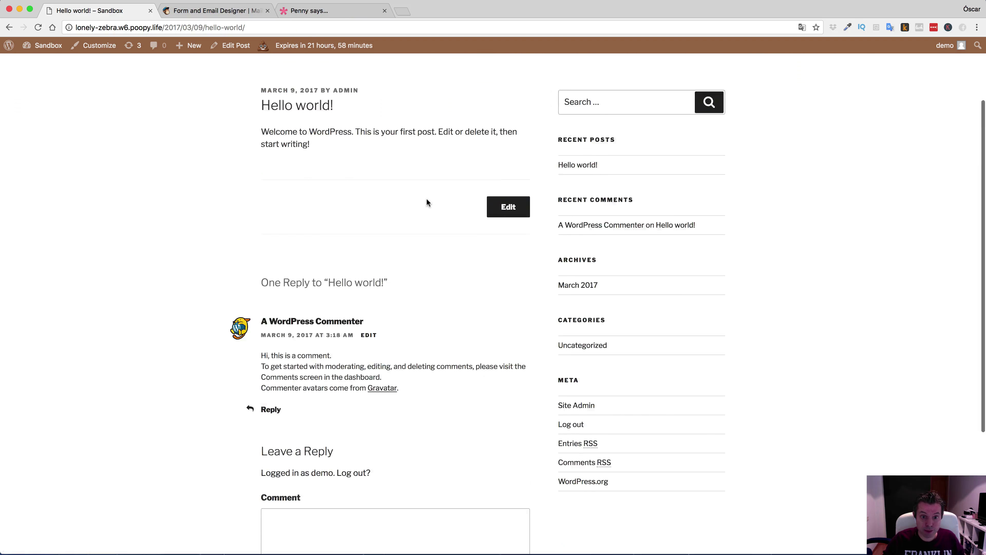
scroll(426, 198, up, 8)
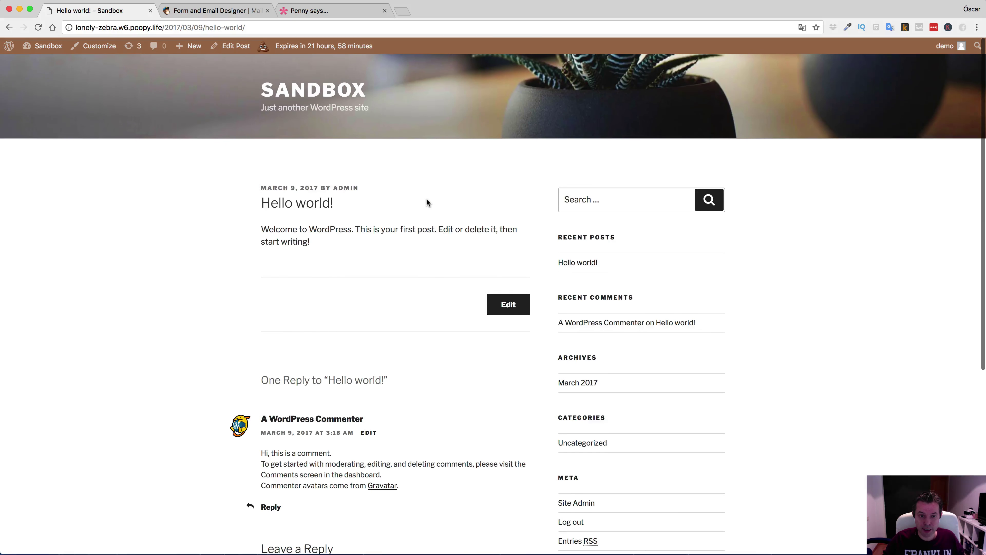
scroll(425, 198, down, 7)
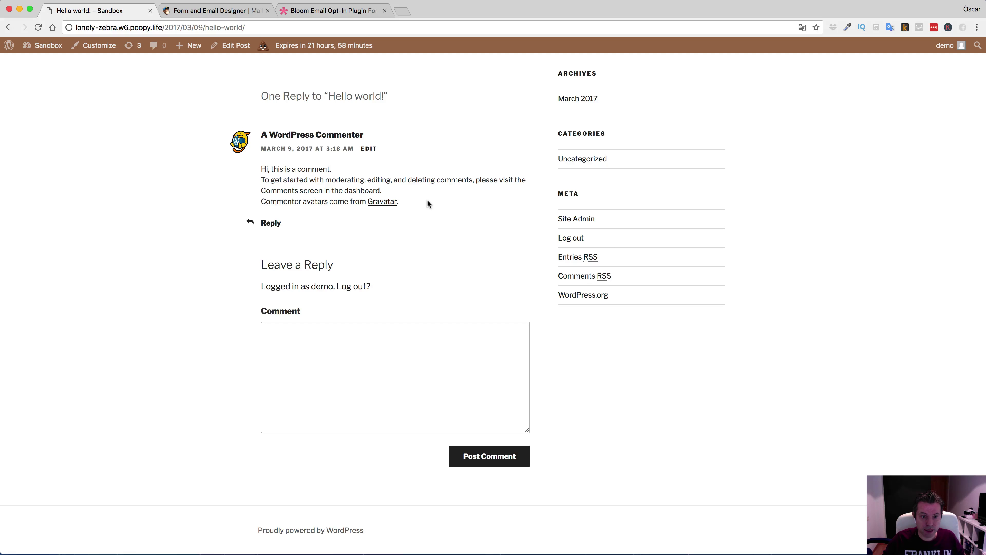
scroll(576, 350, up, 7)
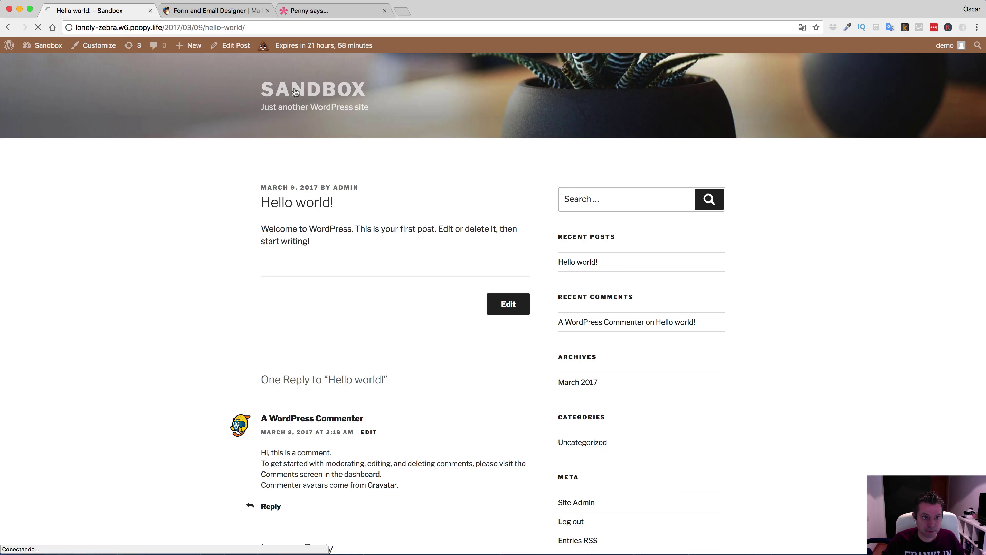
key(super+l)
scroll(98, 241, down, 3)
scroll(99, 241, up, 3)
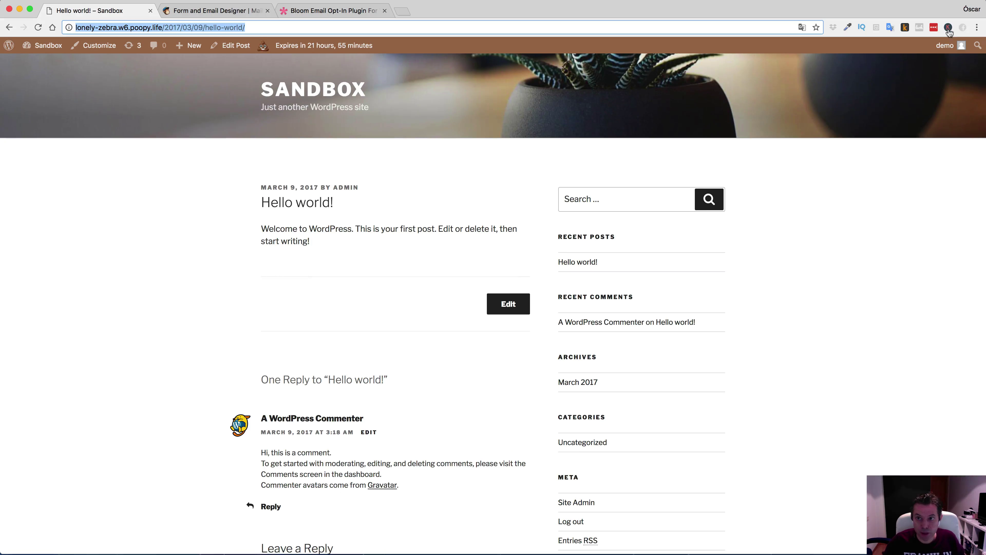
click(977, 28)
click(983, 60)
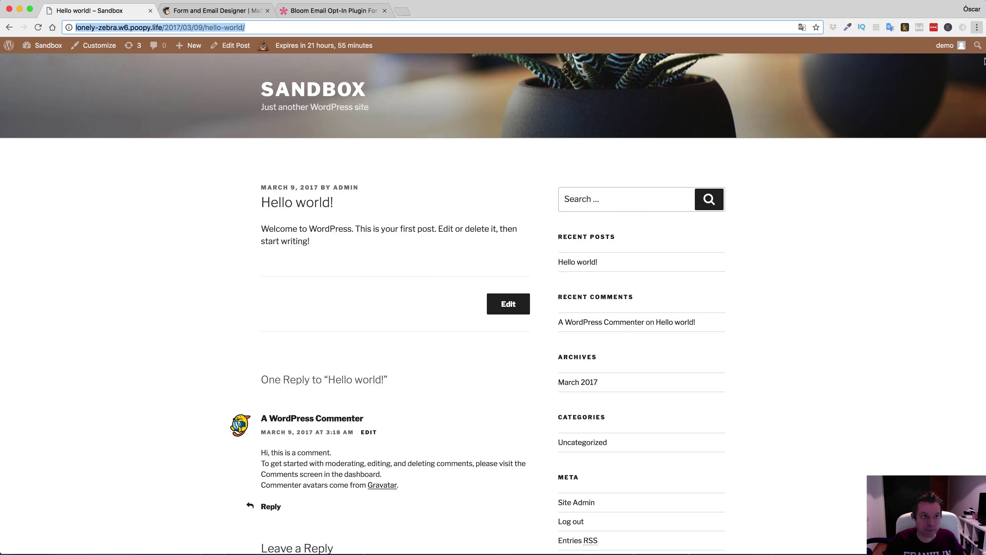
key(alt+super+c)
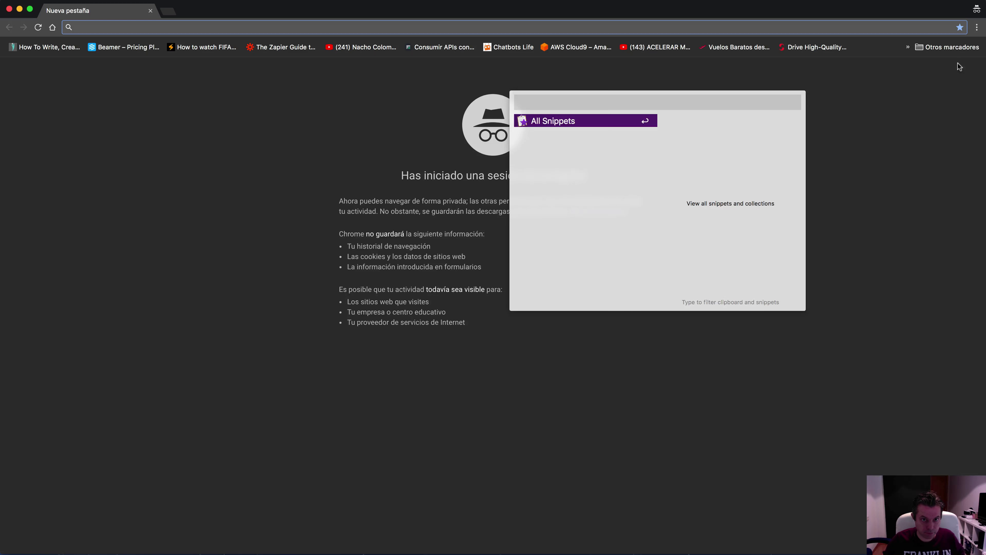
key(Escape)
text(http://lonely-zebra.w6.poopy.life/2017/03/09/hello-world/)
key(Return)
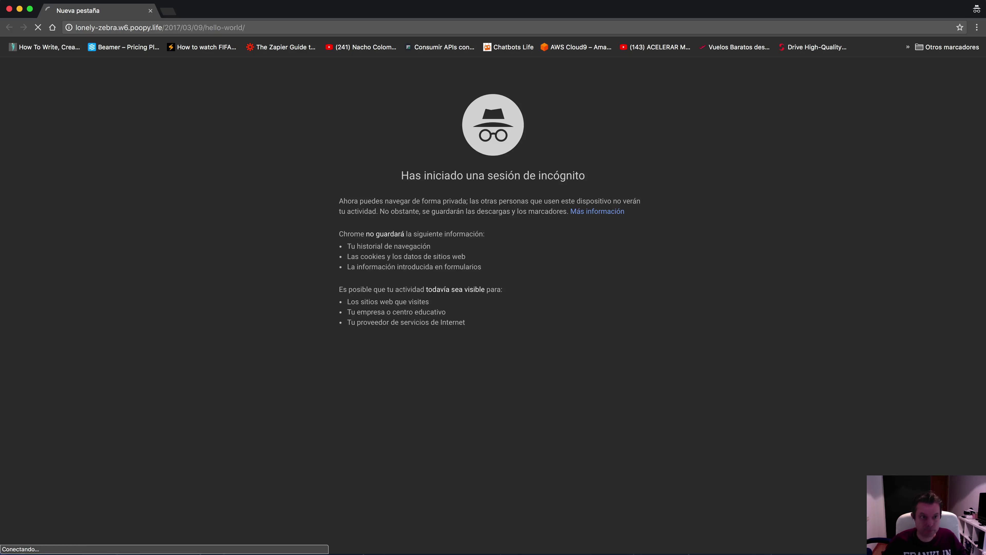
scroll(440, 104, down, 10)
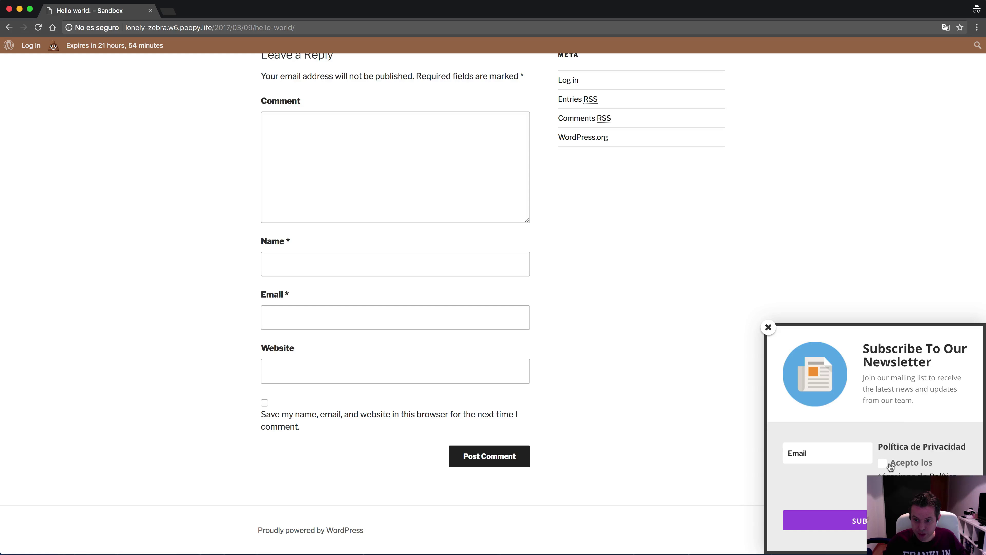
Step: Fill in the subscriber's email in the newsletter fly-in and try to subscribe with the "Acepto los términos de Política de Privacidad" checkbox cleared
click(882, 464)
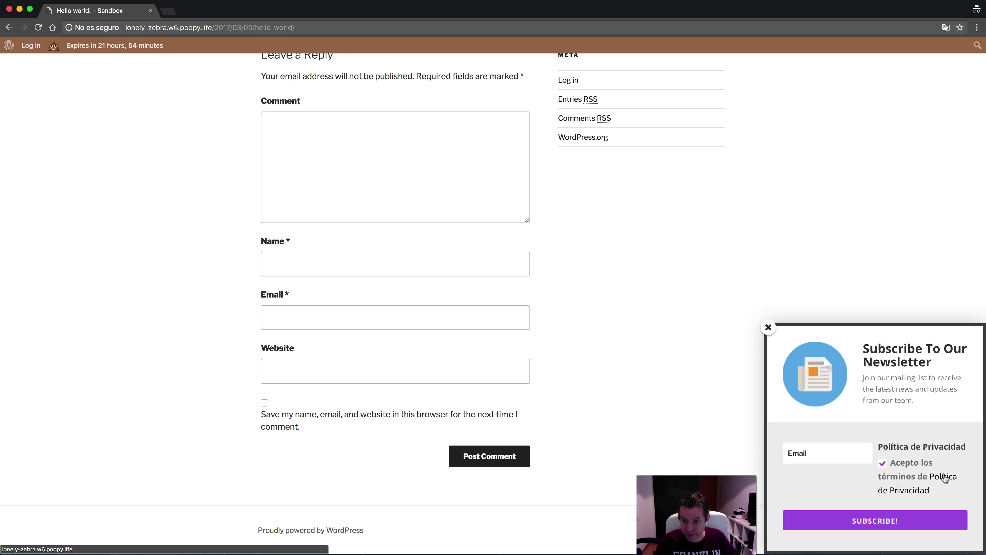
click(828, 452)
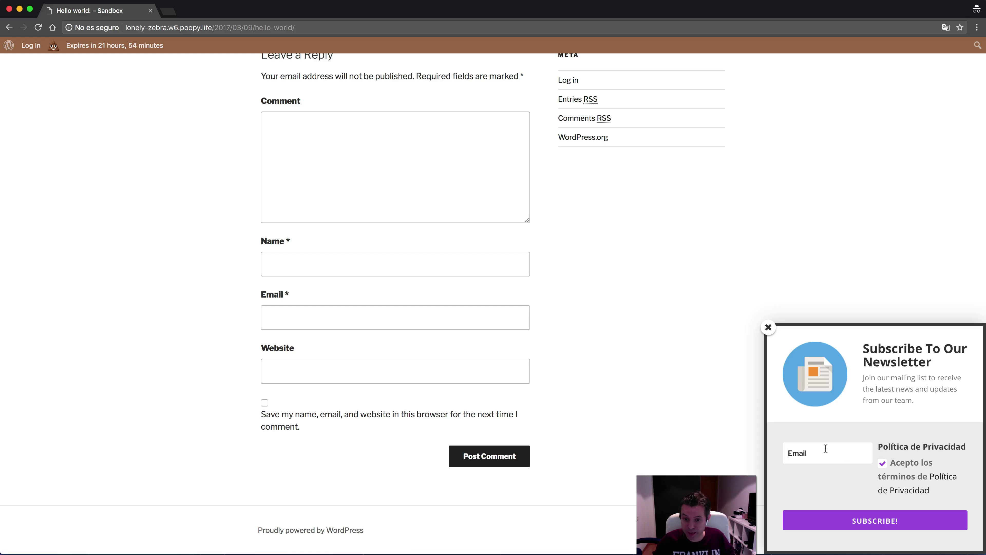
text(gg)
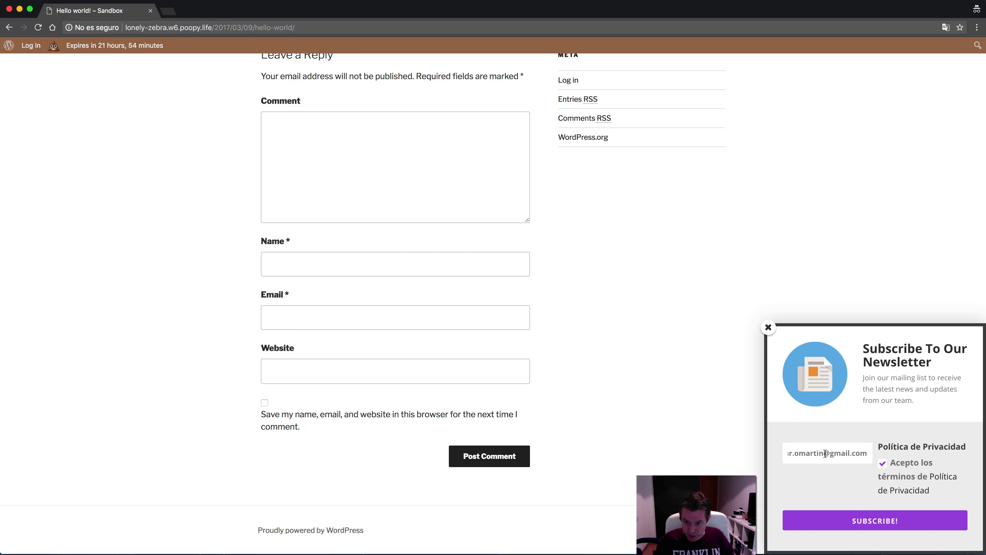
click(882, 462)
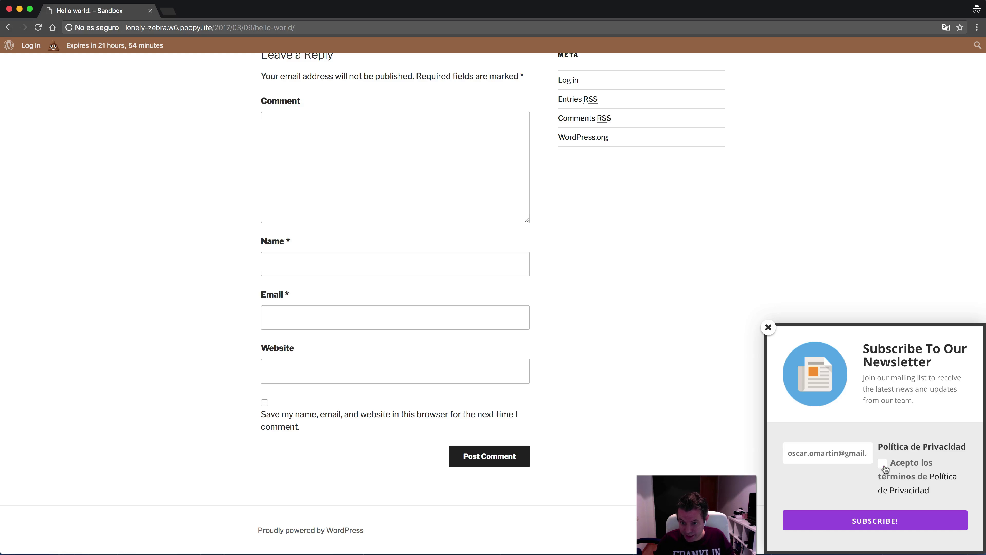
click(881, 523)
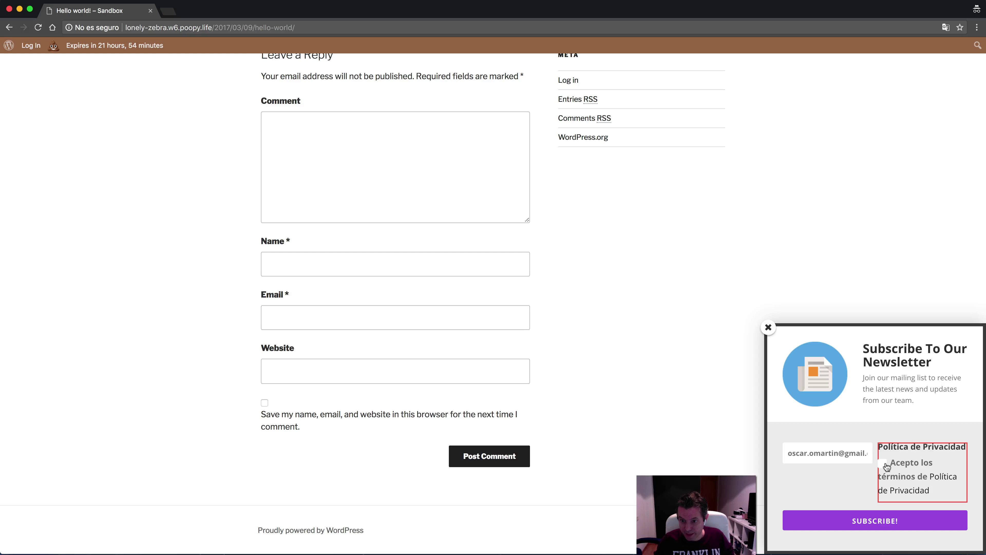
Step: Accept the "Política de Privacidad" terms in the newsletter fly-in and submit the subscription
click(883, 465)
click(884, 520)
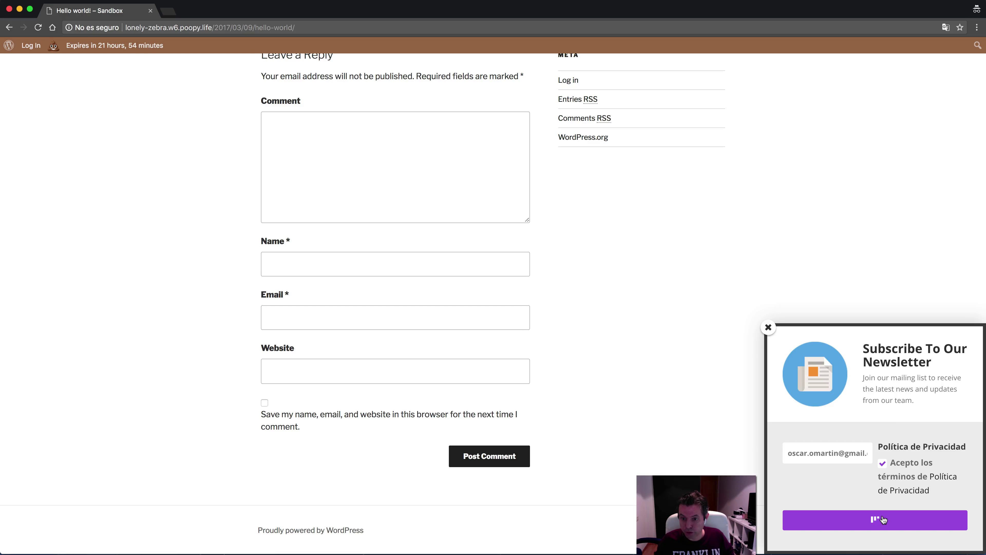